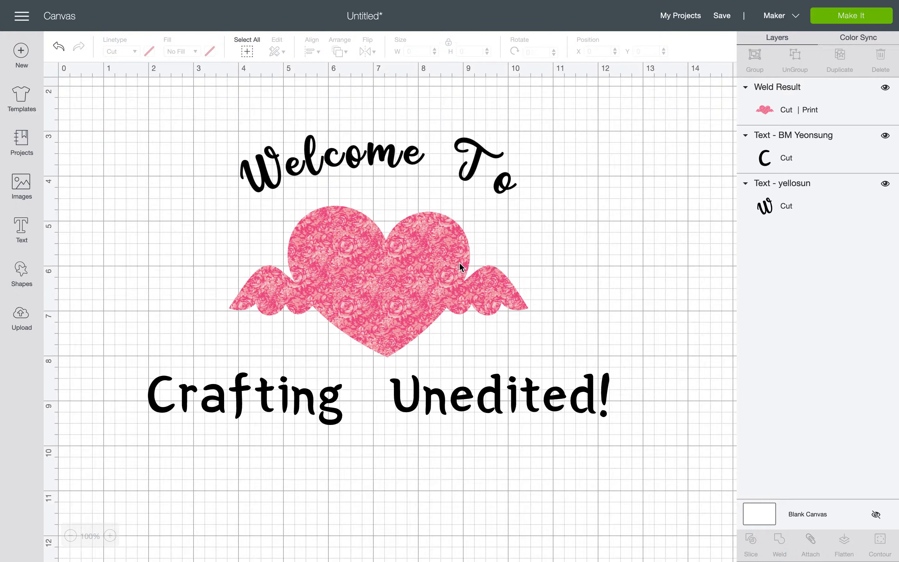
Set the winged heart's fill to No Fill, removing its pink rose pattern, and deselect it
click(314, 255)
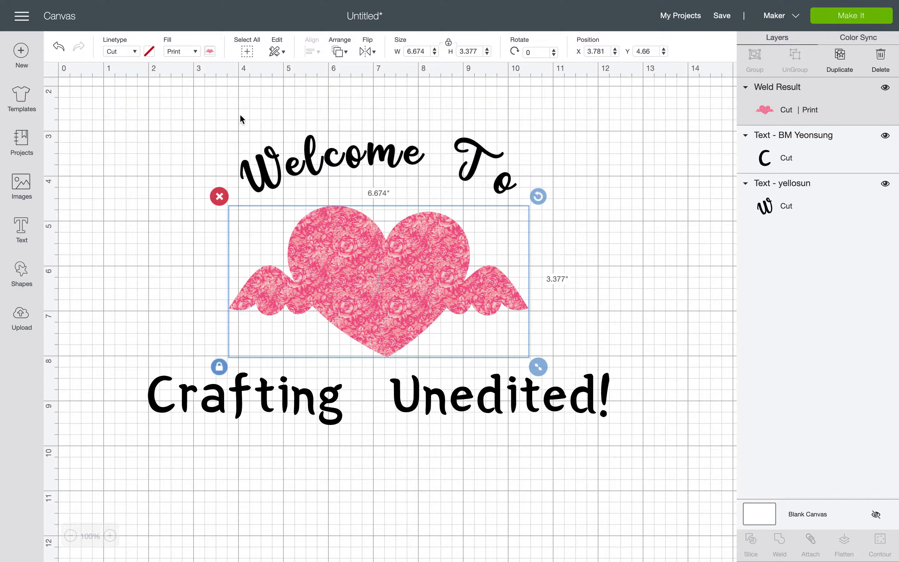
click(196, 52)
click(182, 66)
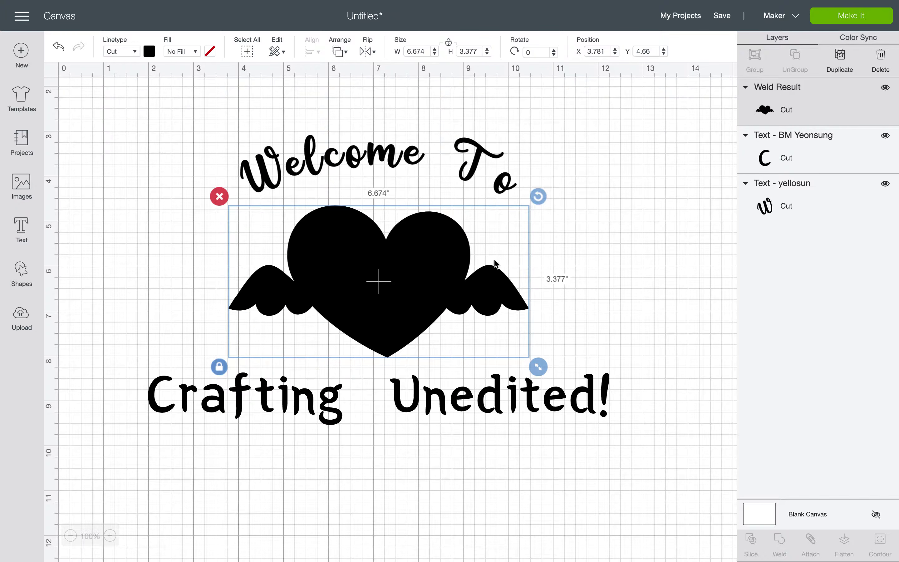
click(608, 202)
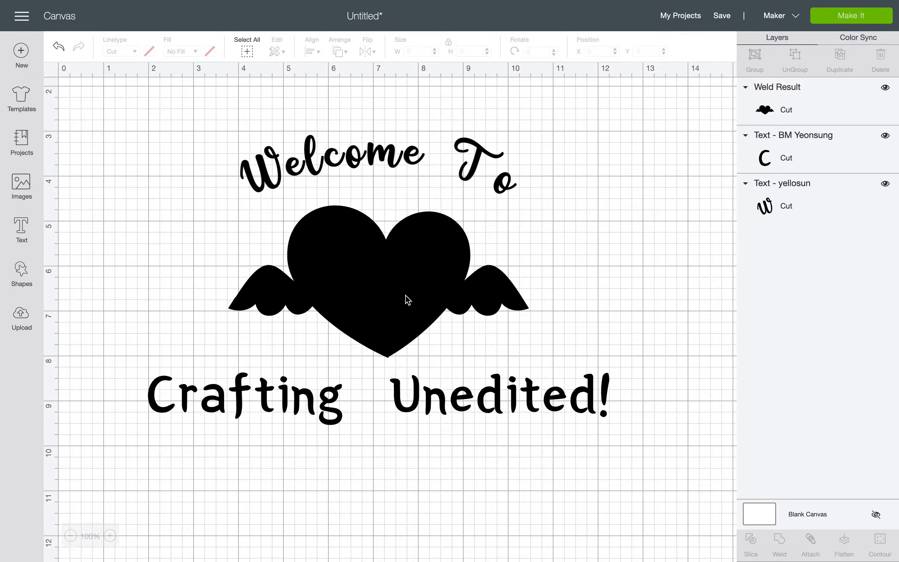
Set the winged heart's fill to Print and choose Pattern as its print type
click(376, 285)
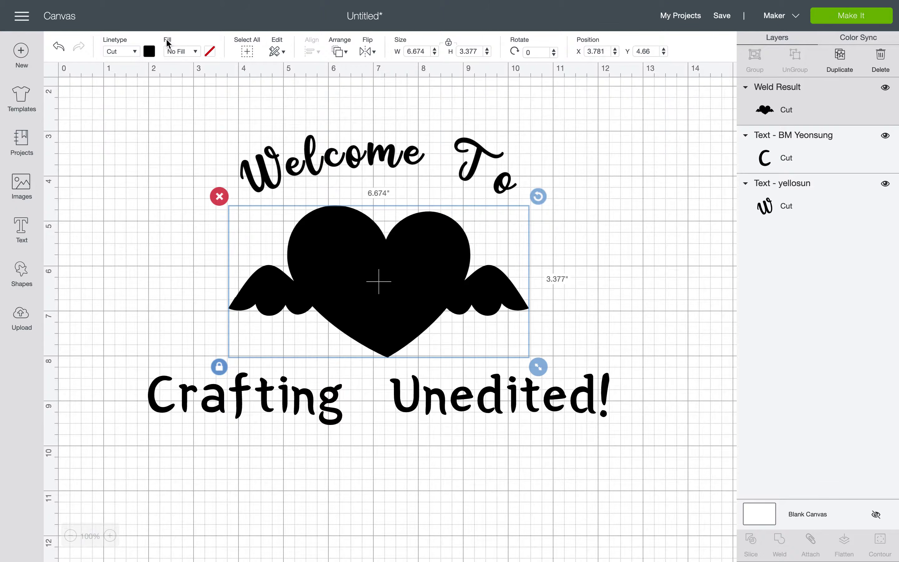
click(172, 50)
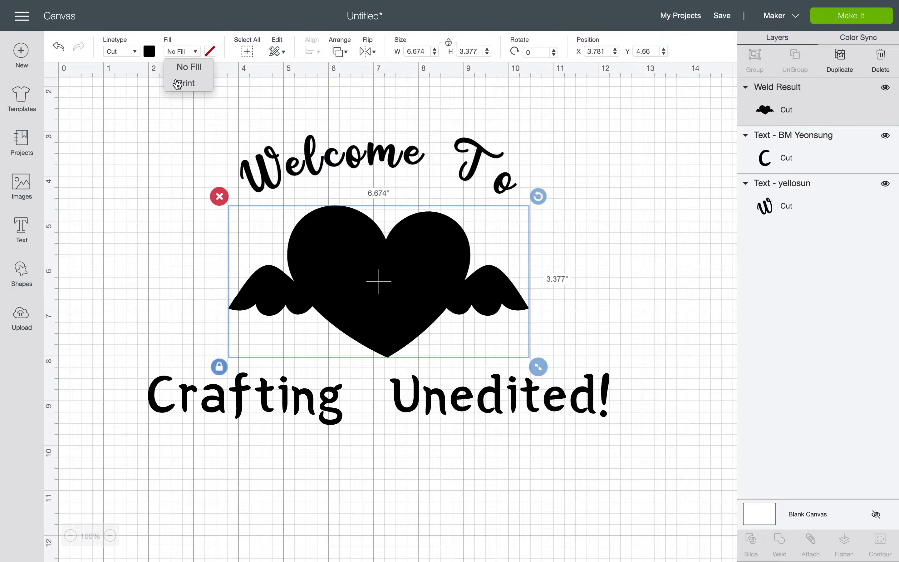
click(178, 84)
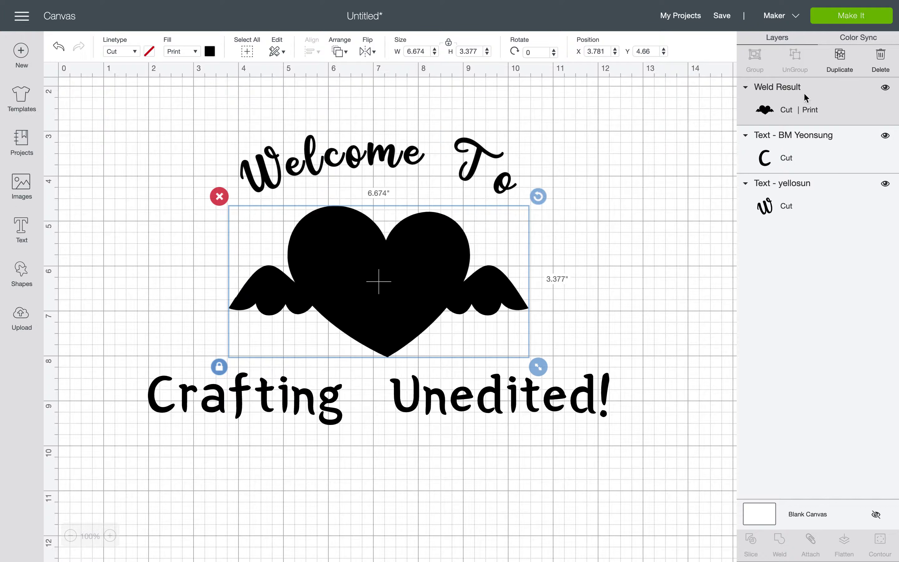
click(210, 51)
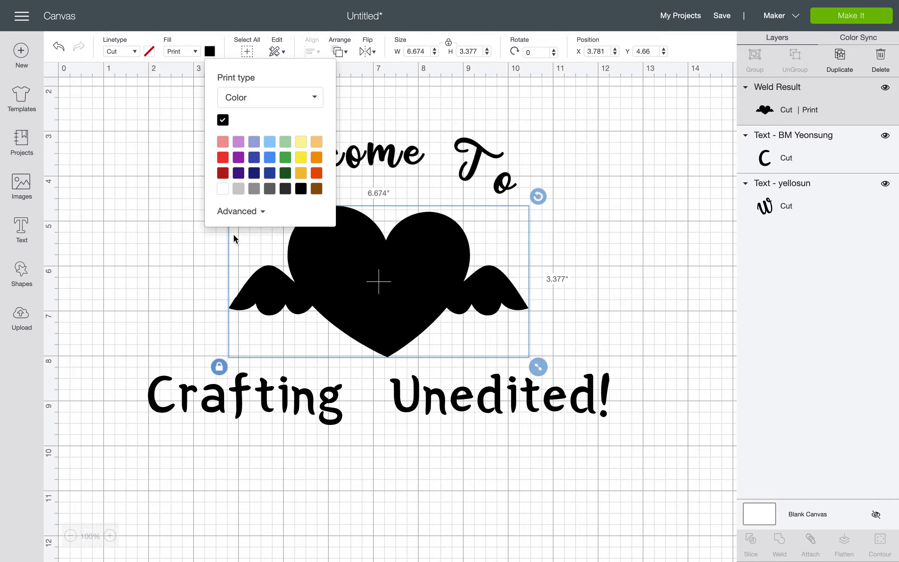
click(238, 211)
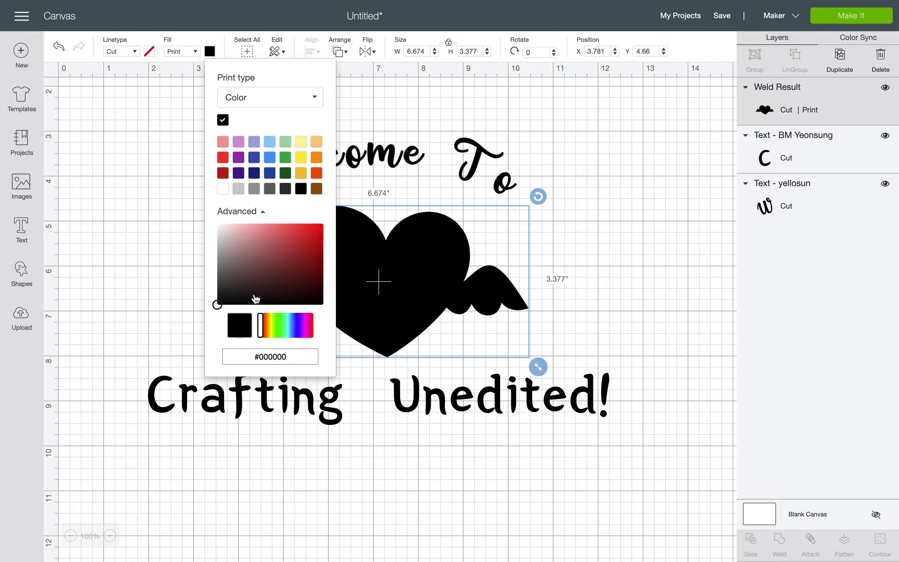
click(259, 97)
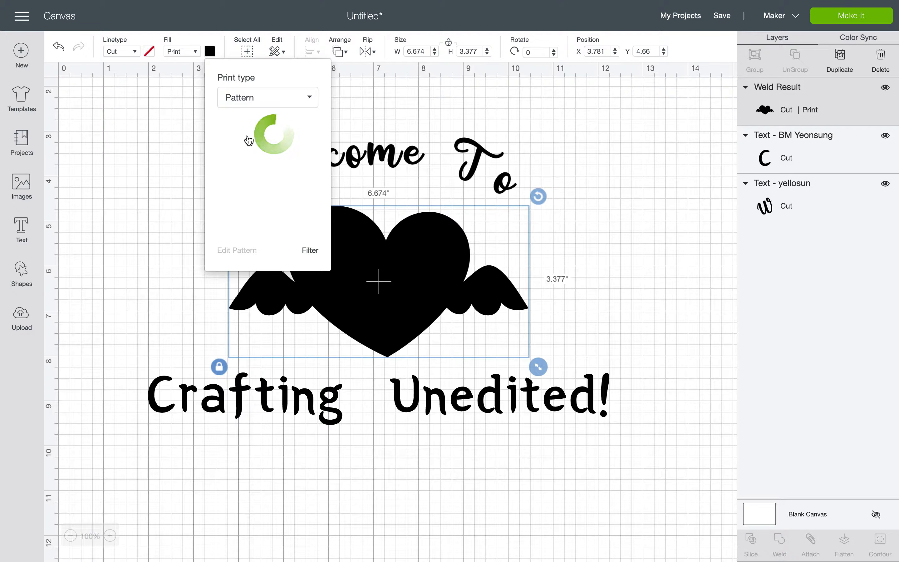
click(257, 97)
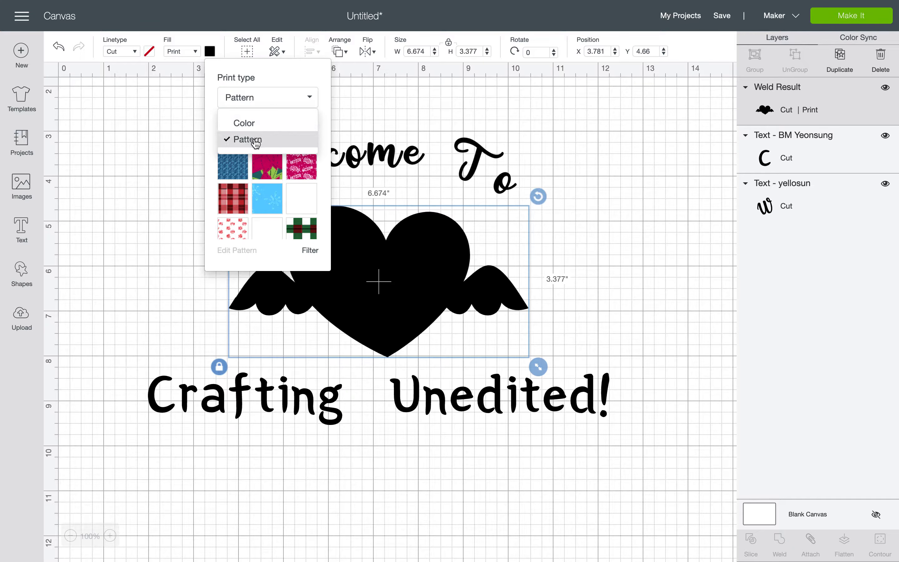
click(277, 144)
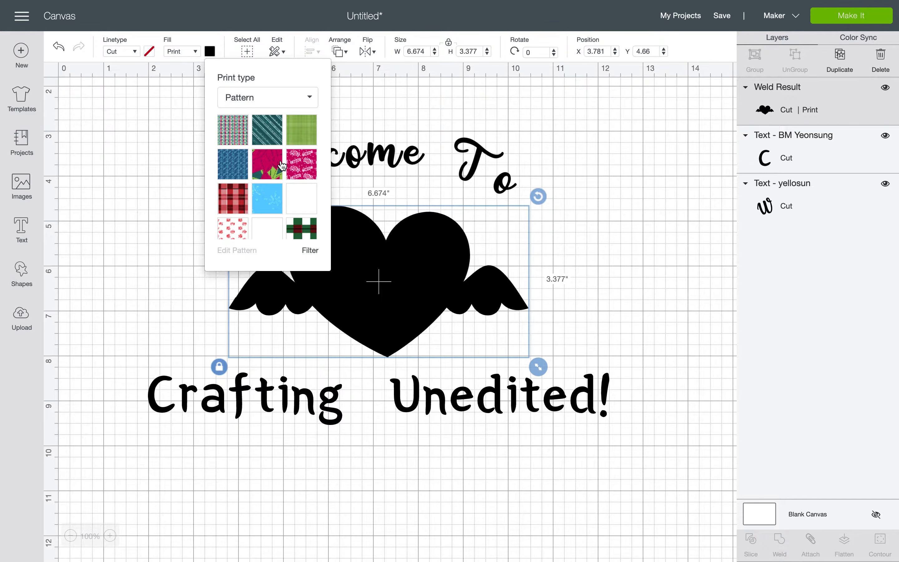
Apply the watercolor floral pattern with pink flowers and green leaves to the winged heart
scroll(281, 165, down, 15)
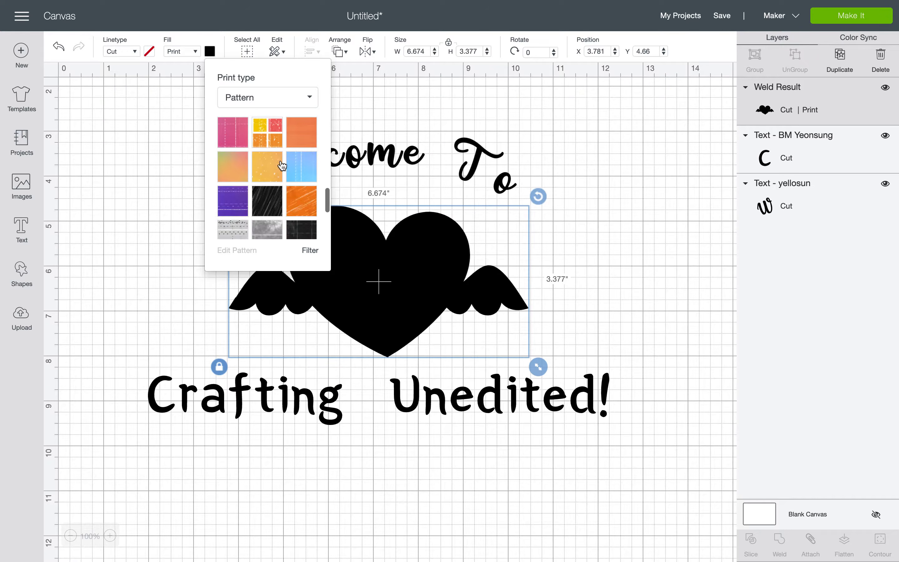
scroll(282, 164, down, 10)
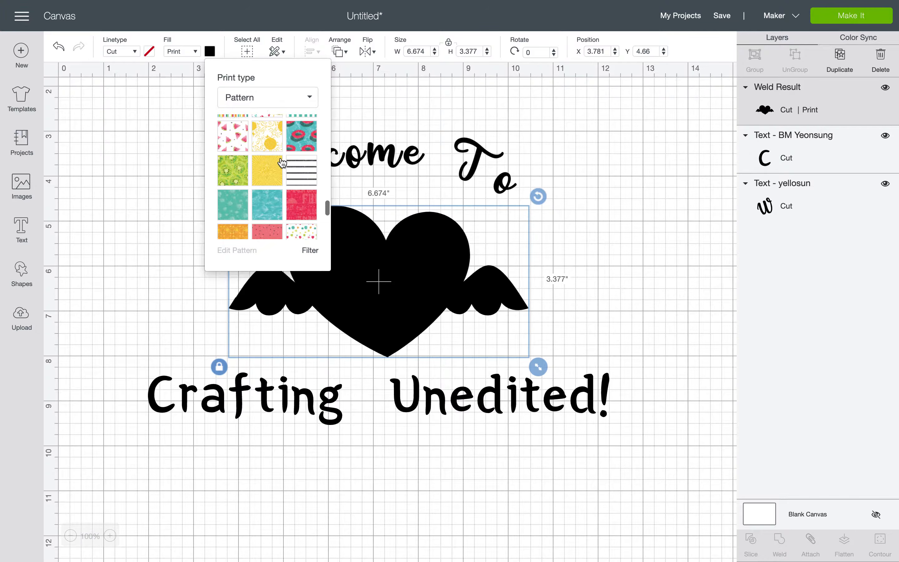
scroll(282, 163, down, 5)
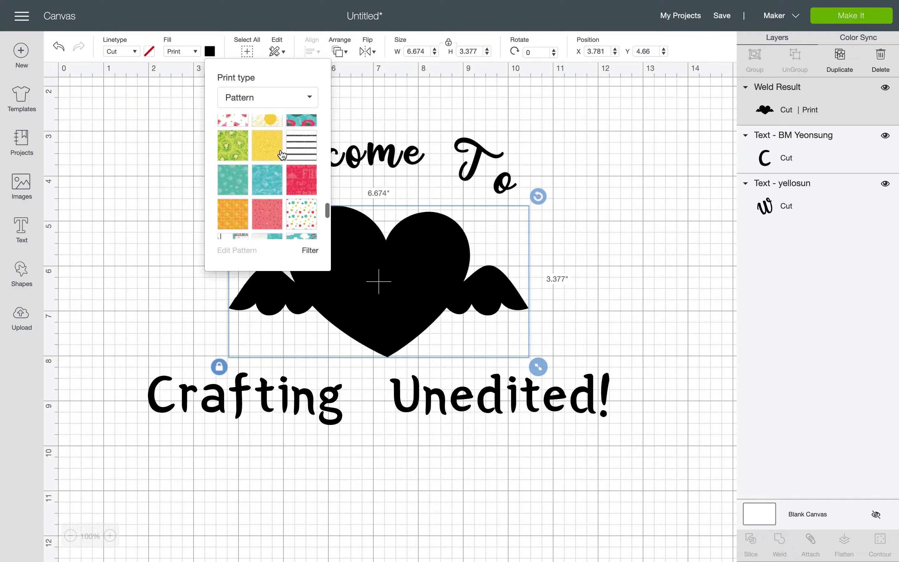
scroll(282, 155, down, 2)
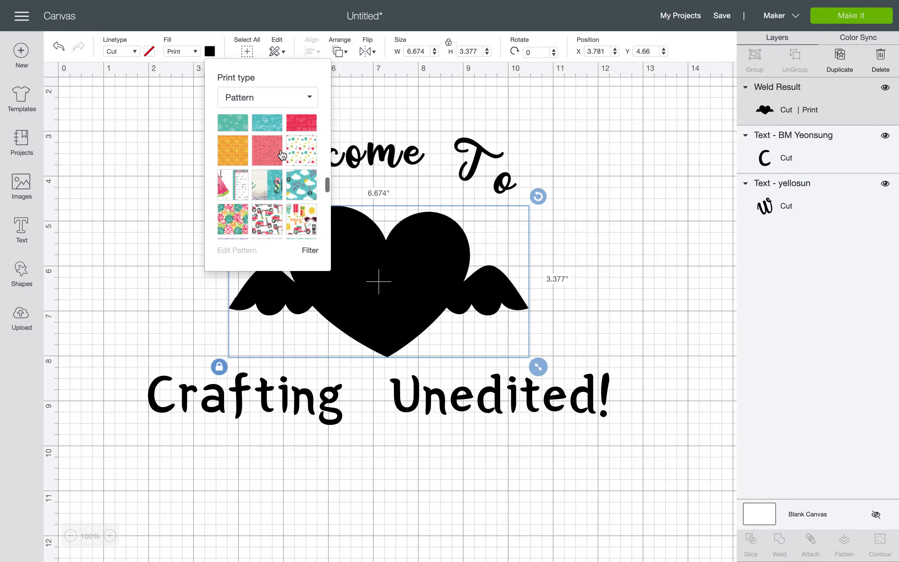
scroll(281, 155, down, 6)
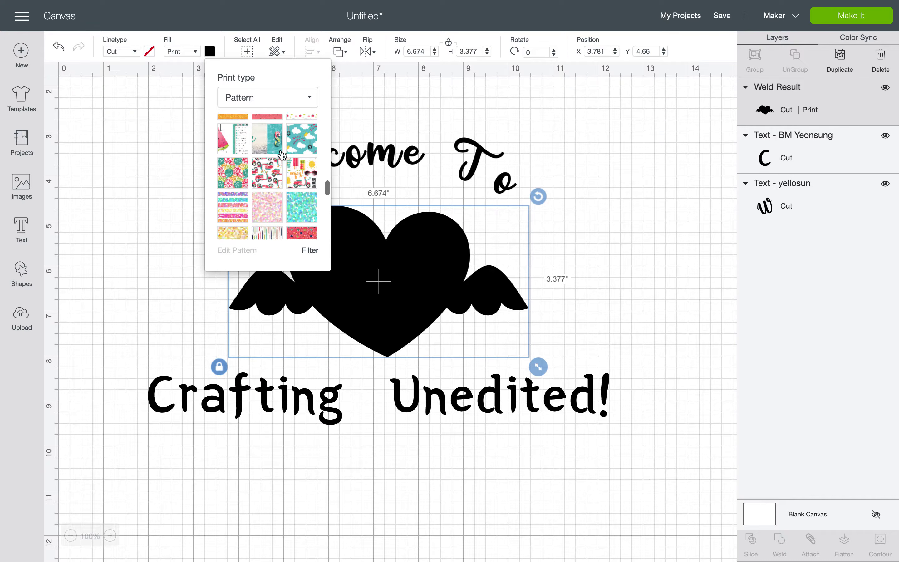
scroll(282, 155, down, 10)
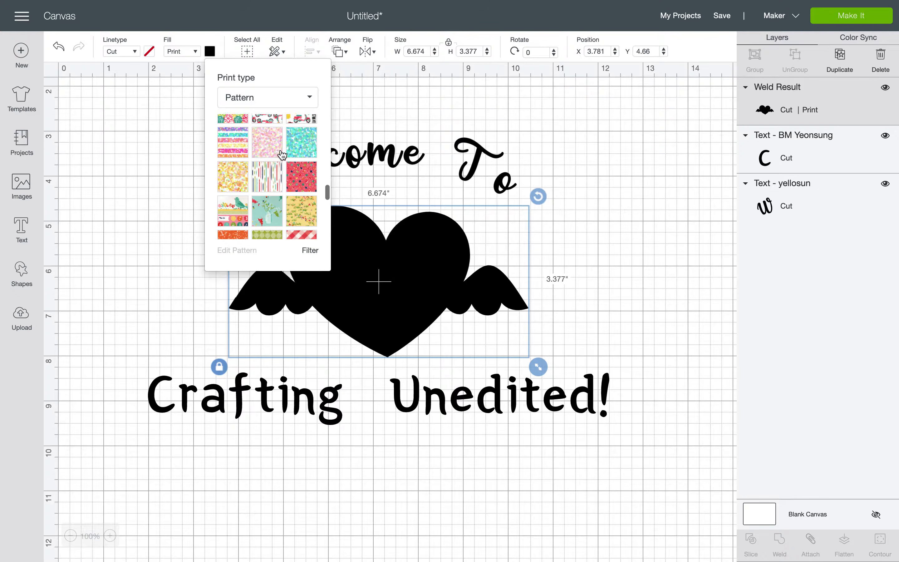
scroll(281, 152, down, 8)
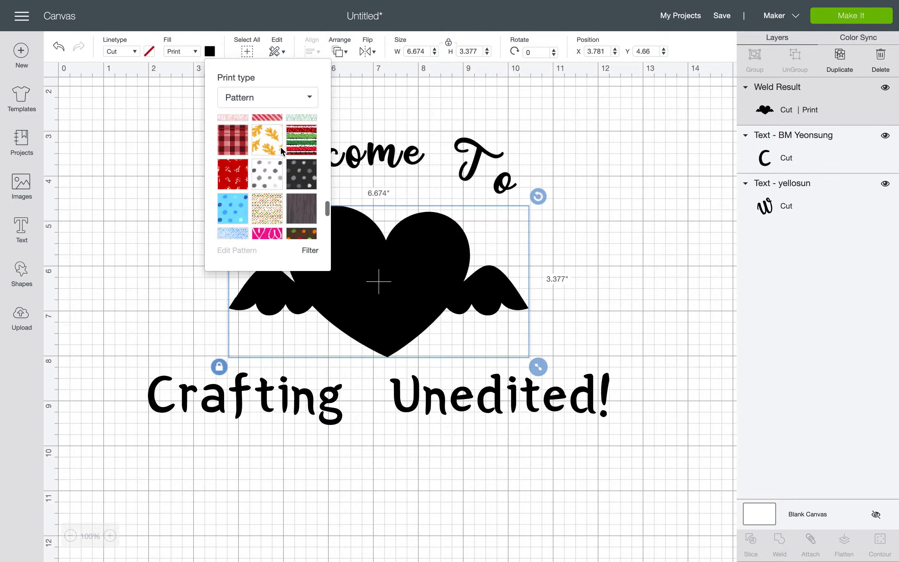
scroll(282, 152, down, 10)
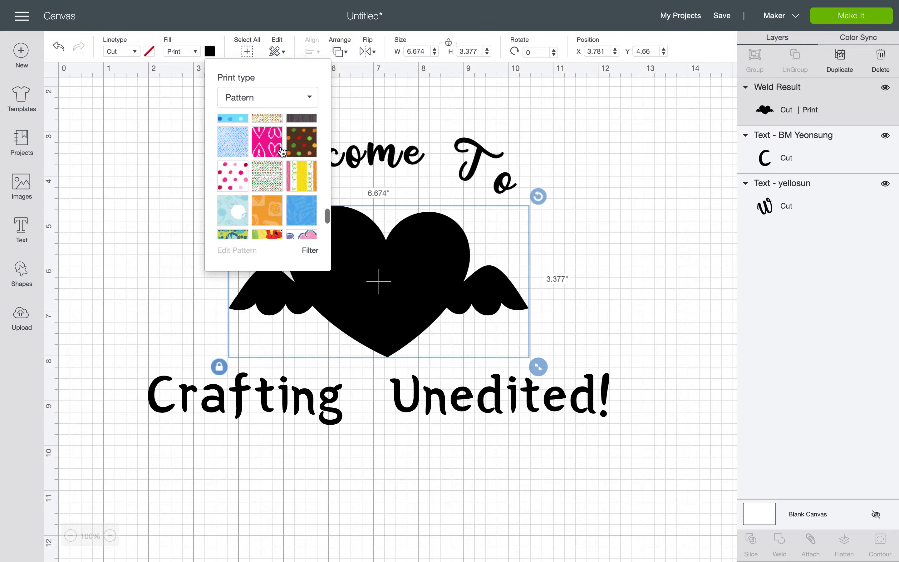
scroll(282, 143, down, 3)
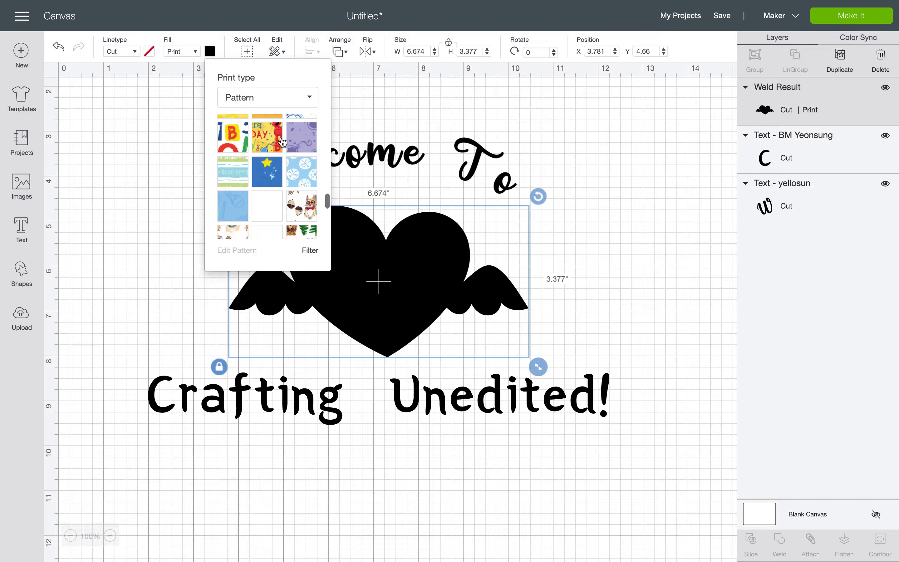
scroll(282, 143, down, 8)
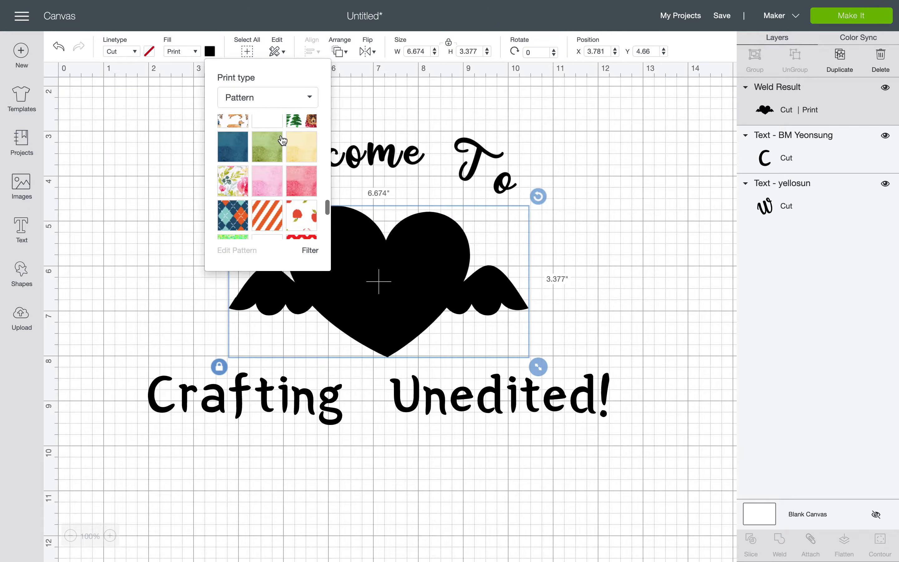
click(268, 171)
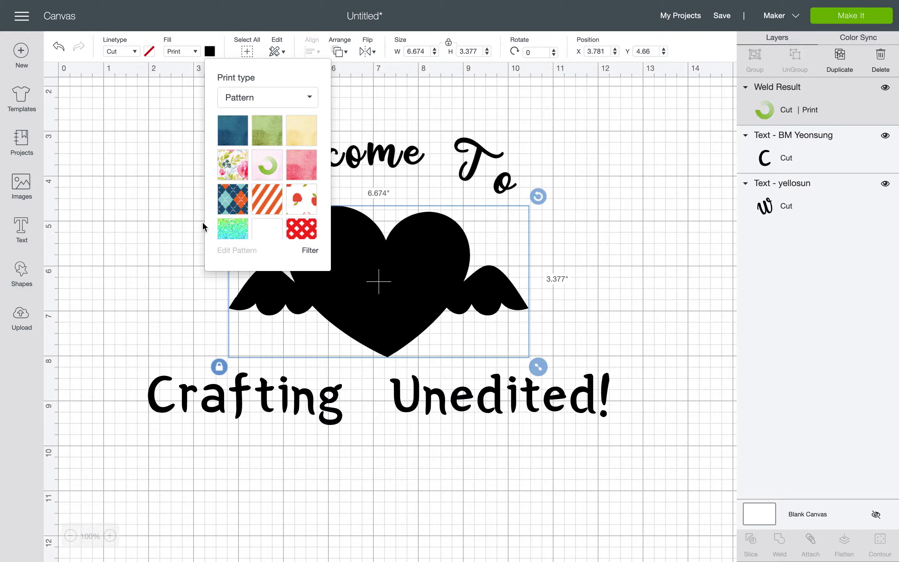
click(237, 166)
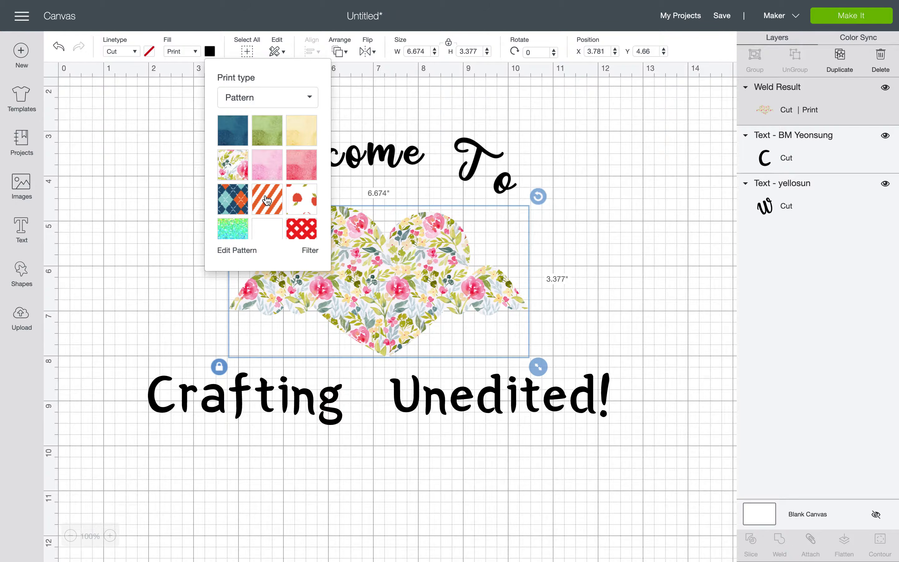
Fill the winged heart with the solid red pattern covered in fine handwritten lettering
scroll(266, 200, down, 10)
scroll(266, 200, down, 4)
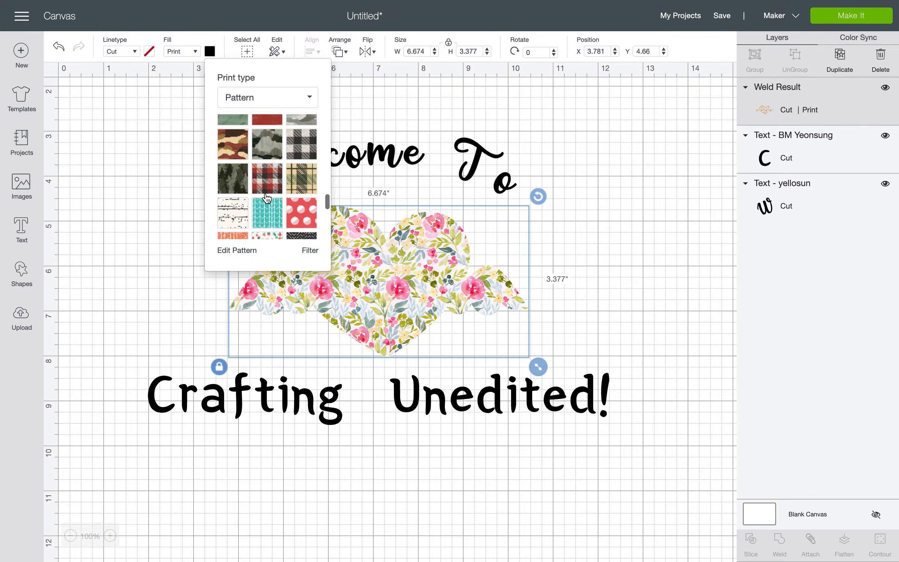
scroll(266, 200, down, 3)
scroll(267, 199, down, 3)
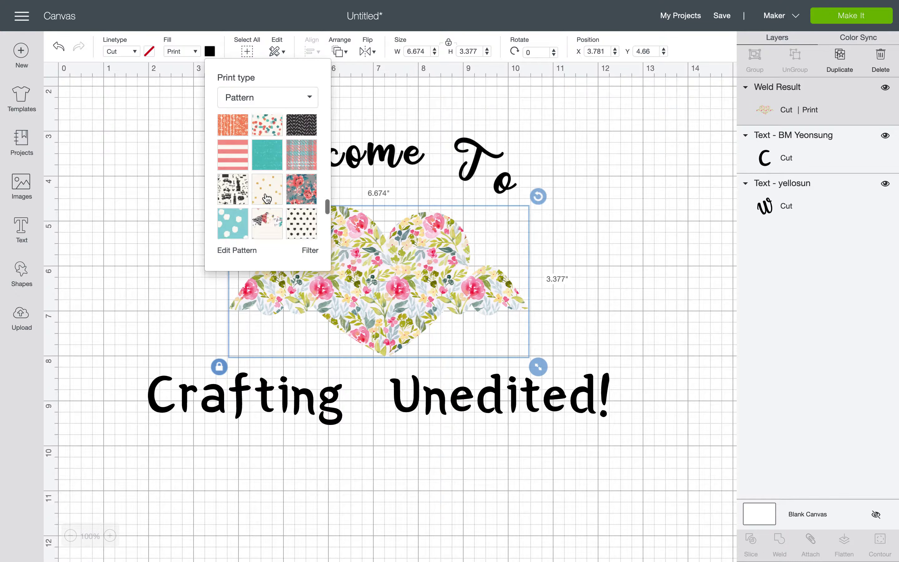
scroll(266, 197, down, 1)
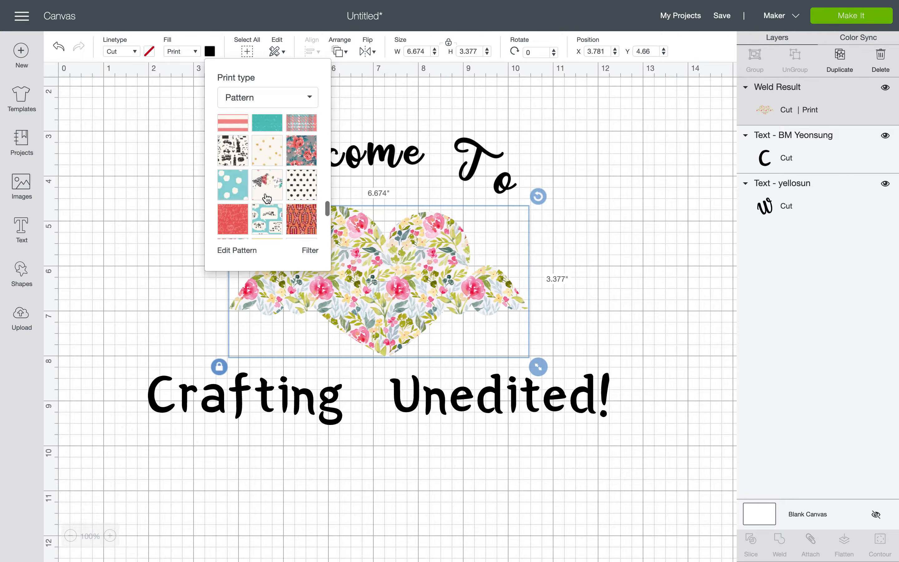
click(235, 217)
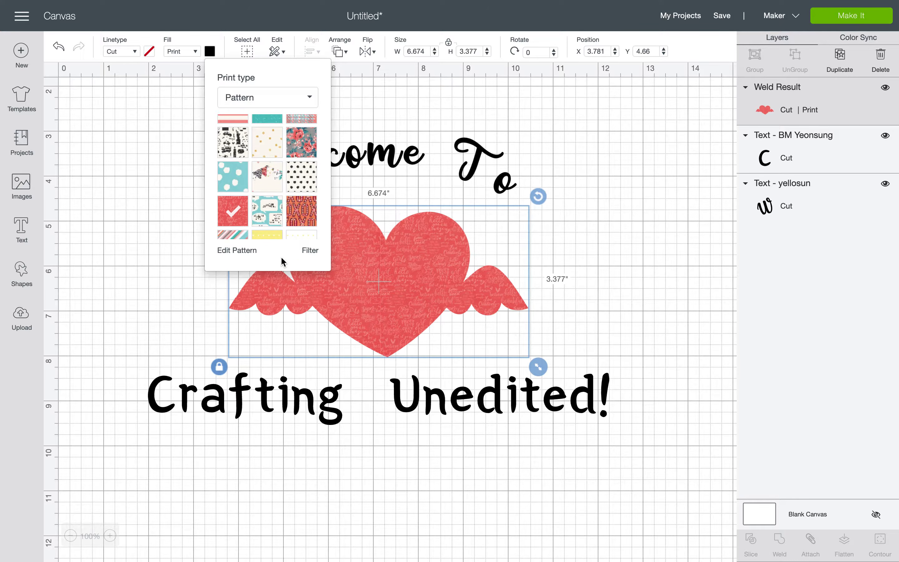
Open the pattern editor for the heart's red lettering pattern and set the scale to 175
click(253, 254)
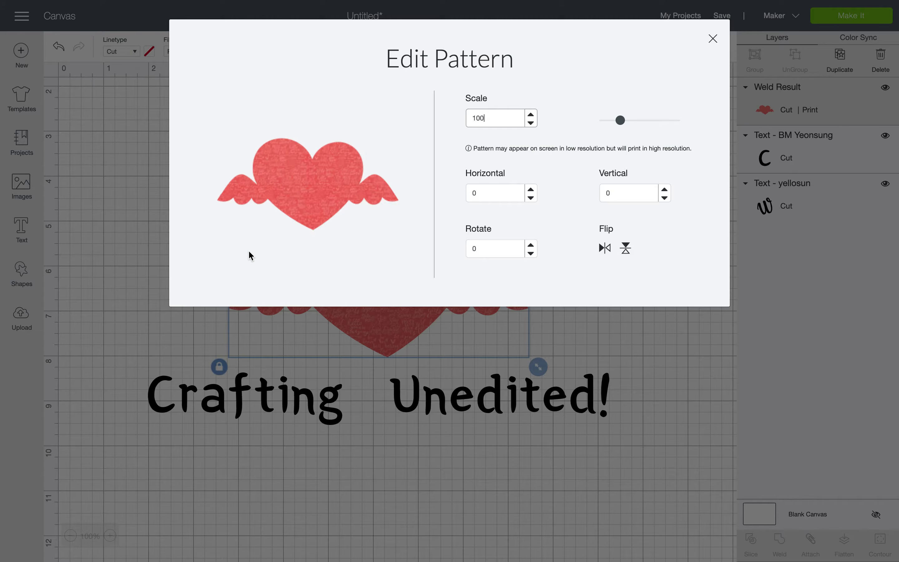
click(712, 38)
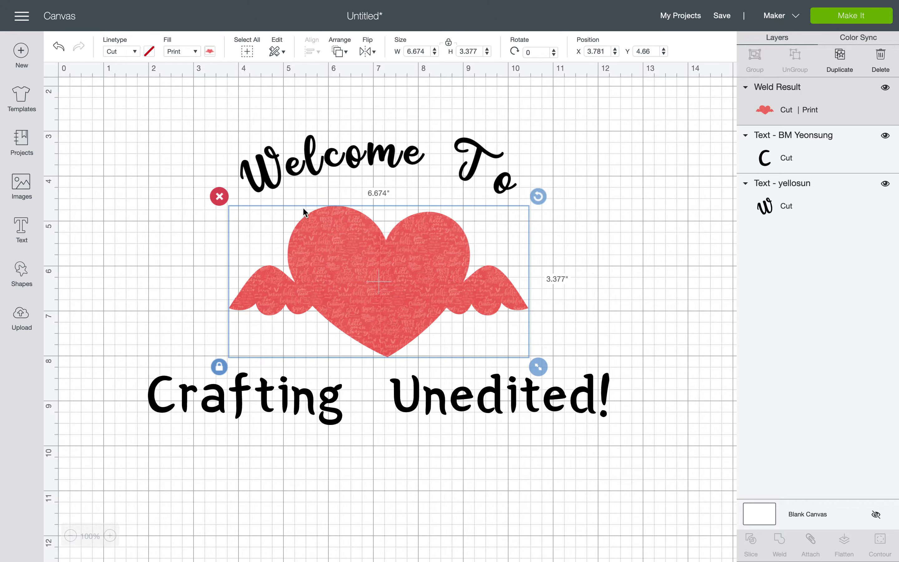
click(209, 53)
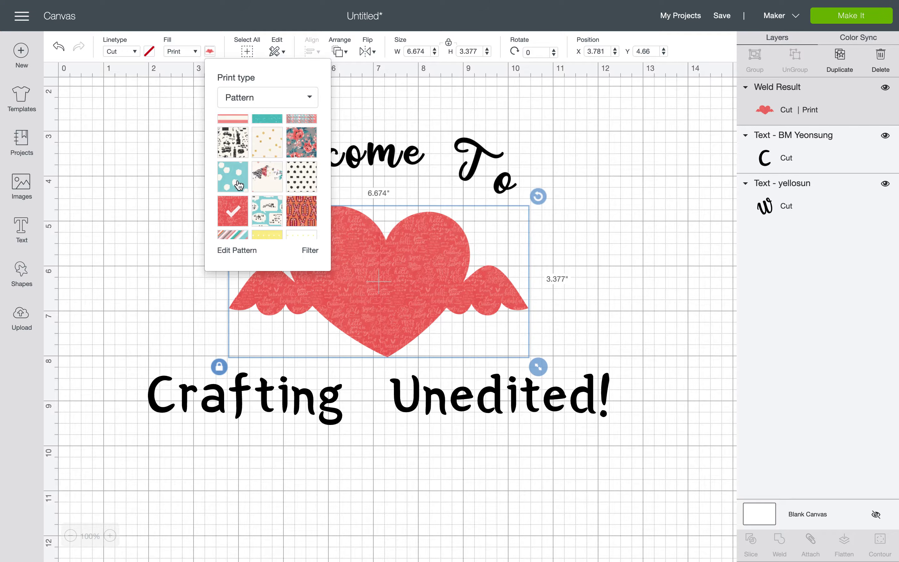
click(233, 255)
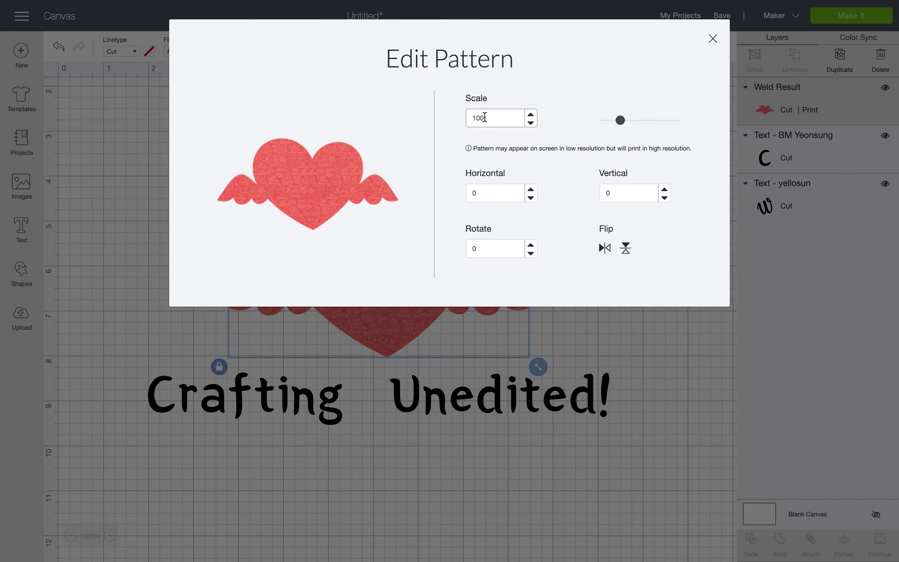
key(BackSpace)
key(BackSpace)
text(75)
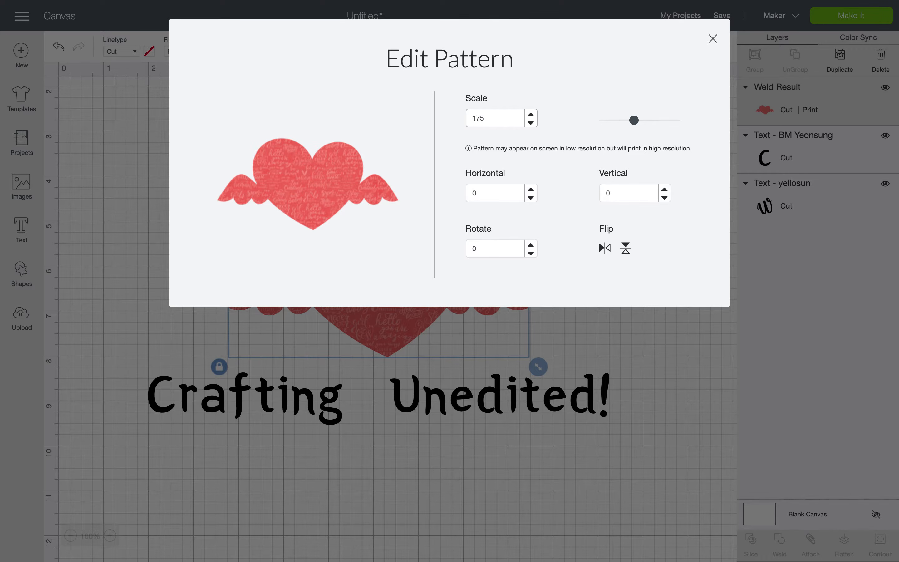
Try pattern scales of 75 and 200 on the winged heart
key(BackSpace)
key(BackSpace)
key(BackSpace)
text(75)
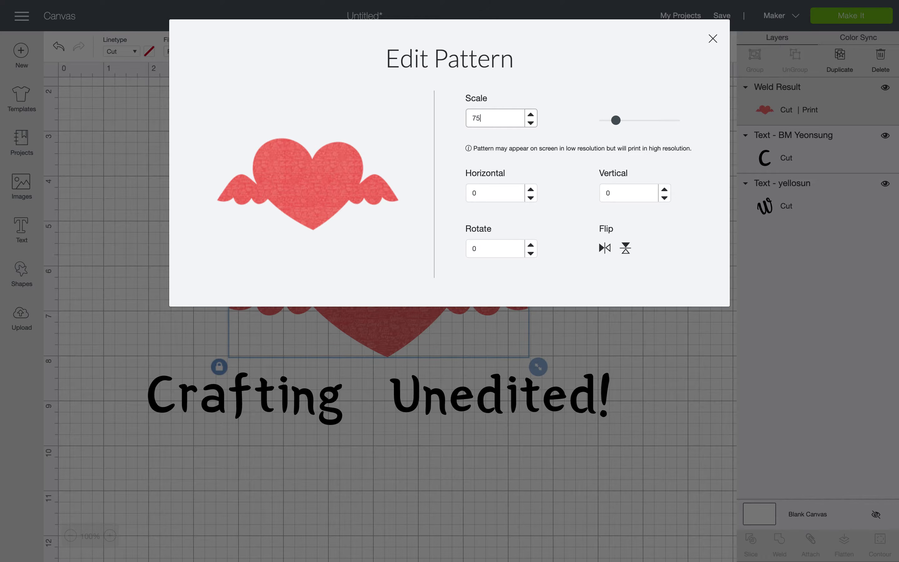
drag(499, 117, 462, 119)
text(200)
Set the heart's pattern scale to 300, close the pattern editor and deselect the heart
drag(505, 116, 458, 122)
text(300)
click(586, 349)
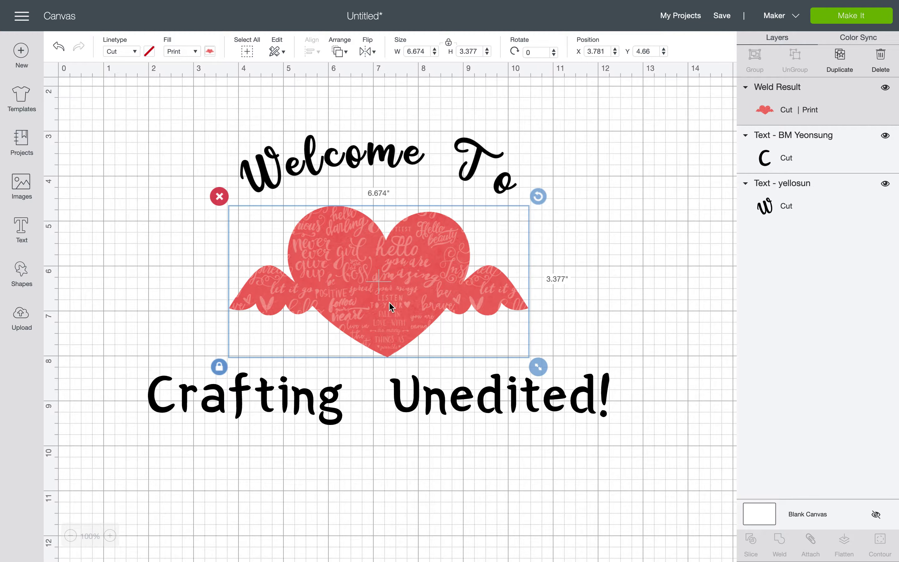
click(557, 220)
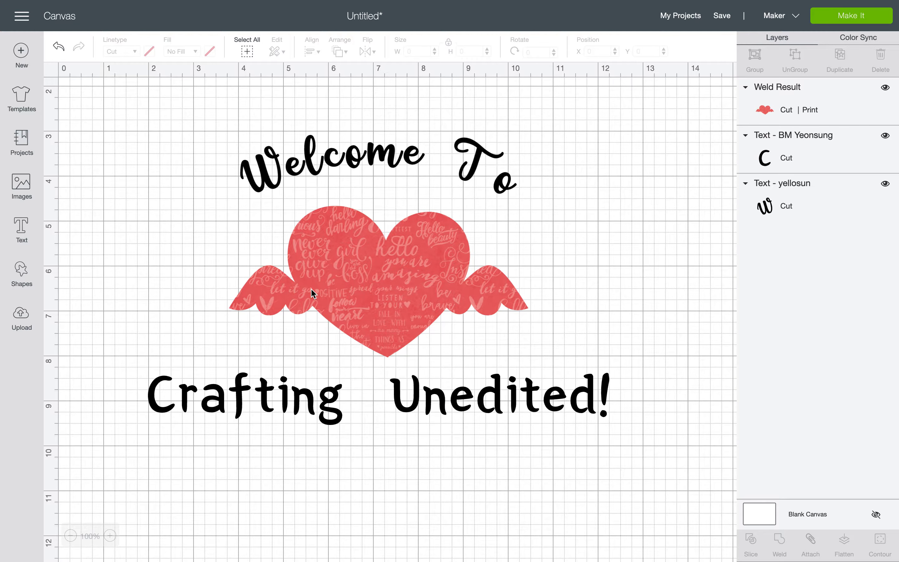
Look over the print pattern choices available for the winged heart
click(364, 258)
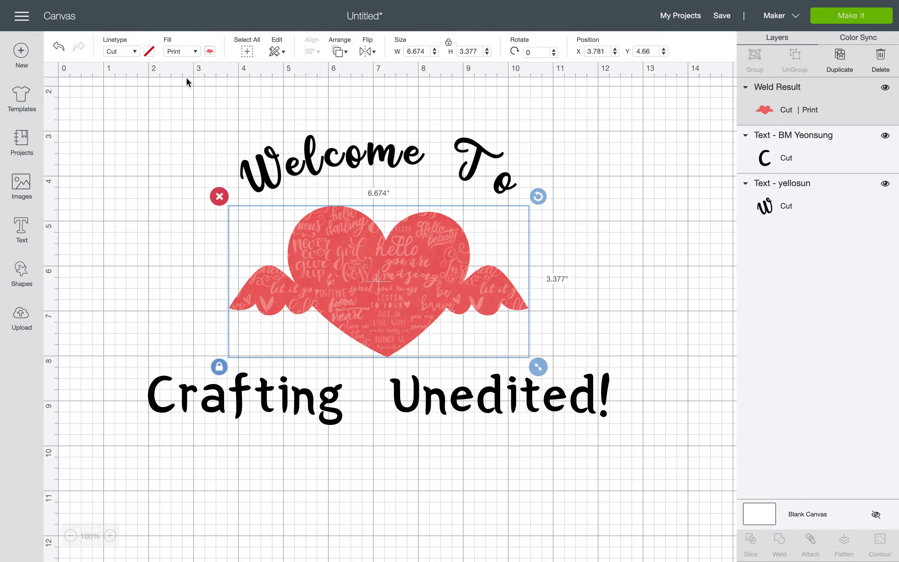
click(213, 52)
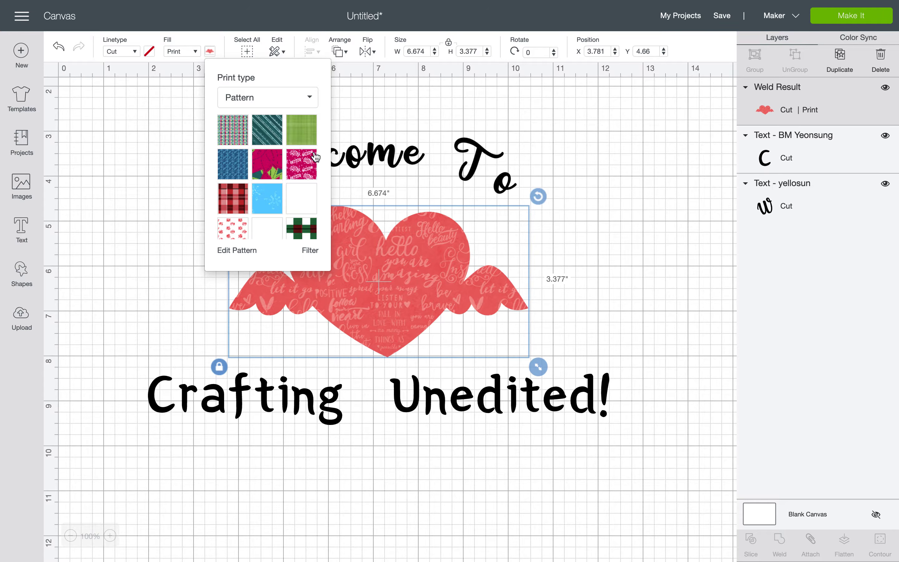
click(383, 253)
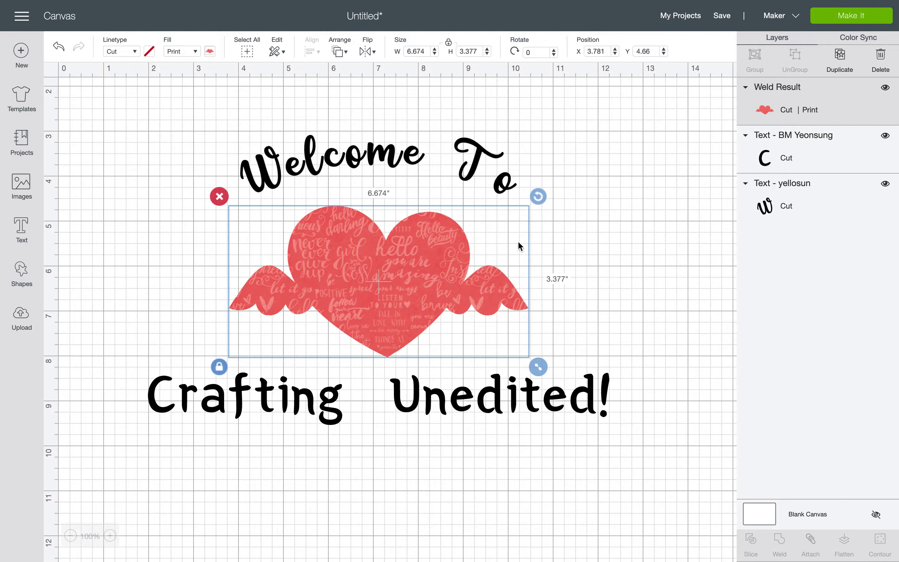
Open the upload page for custom images and pattern fills
click(22, 327)
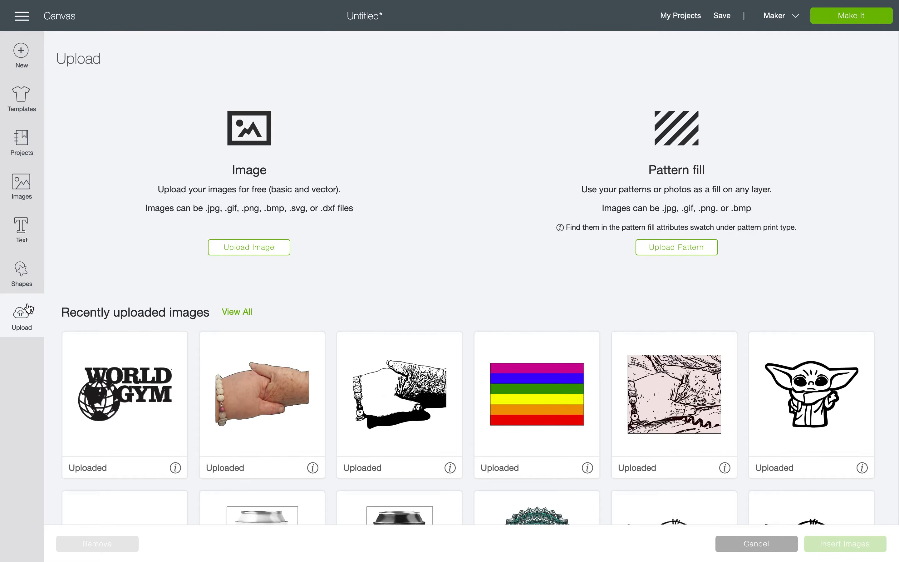
click(26, 322)
click(23, 322)
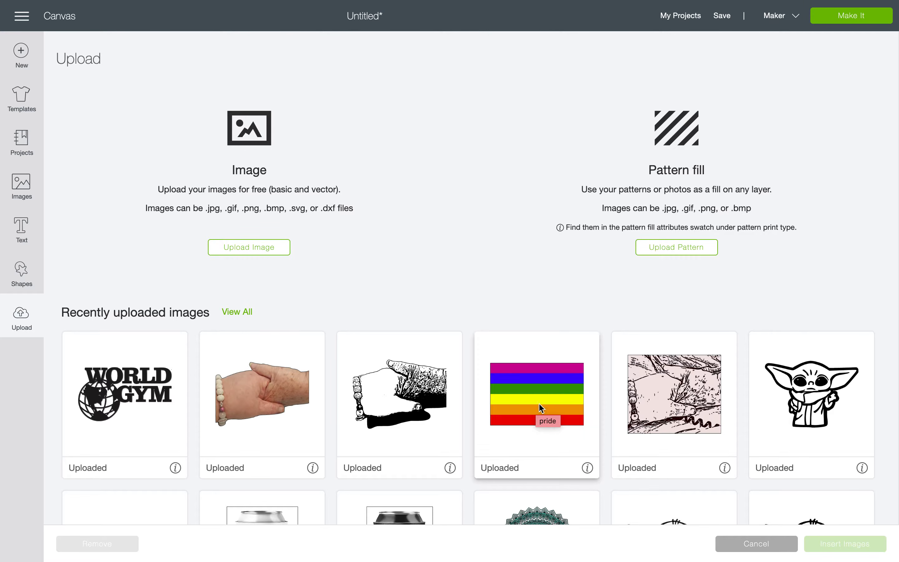
Try to upload a custom pattern fill, searching the computer for "pride" and checking the matching files
click(703, 246)
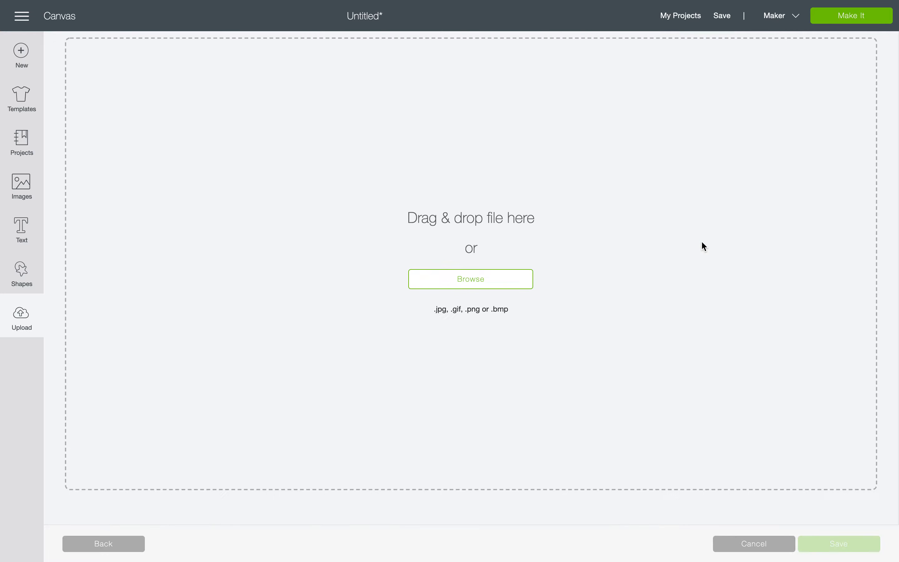
click(496, 283)
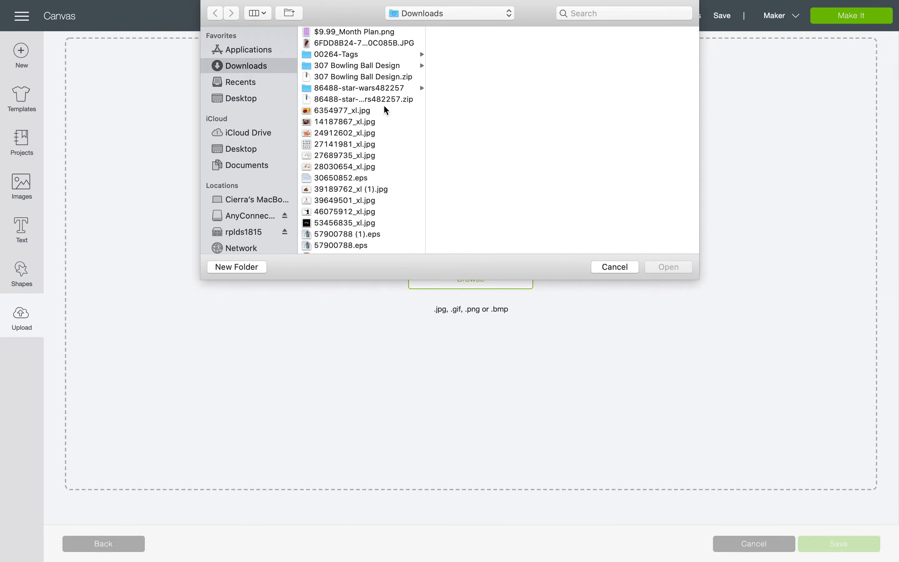
click(583, 12)
text(pride)
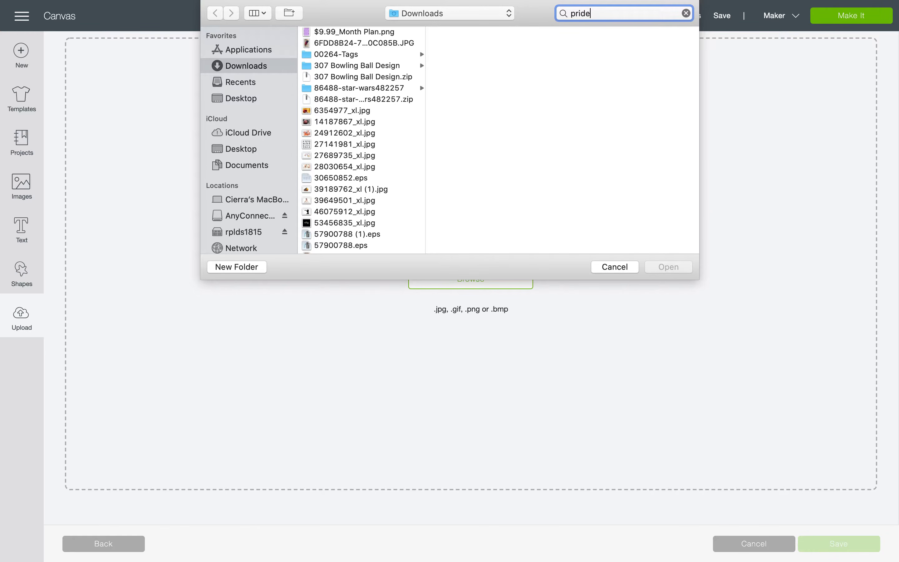
click(354, 80)
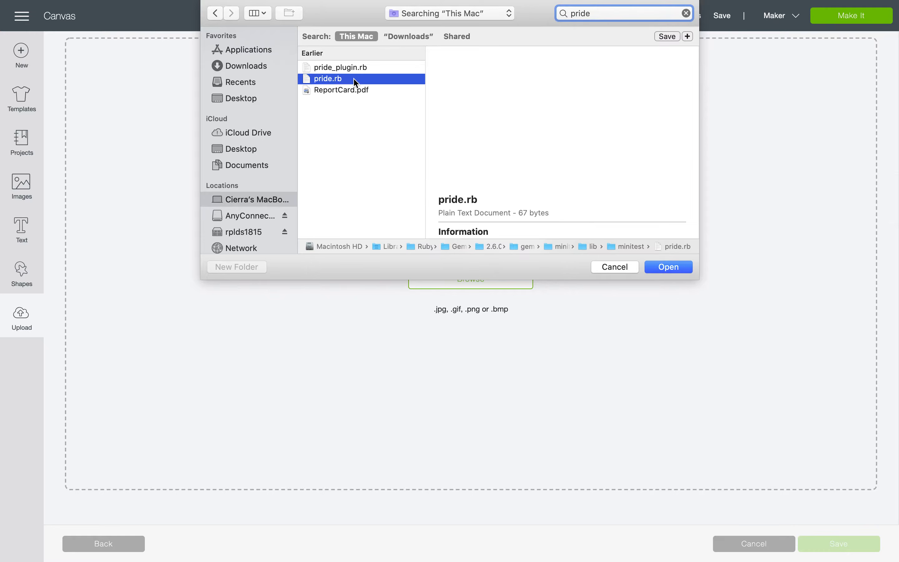
click(364, 68)
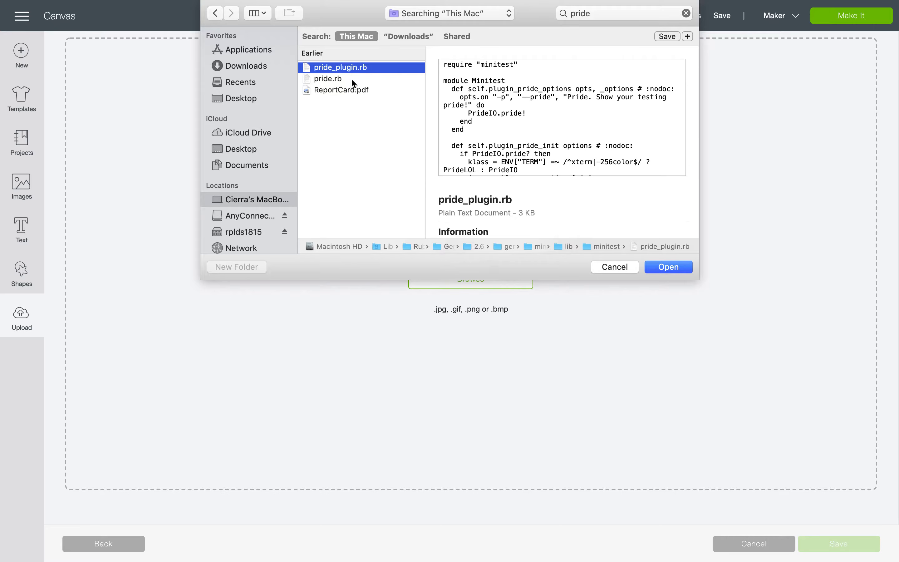
click(353, 79)
click(356, 91)
click(355, 80)
click(362, 67)
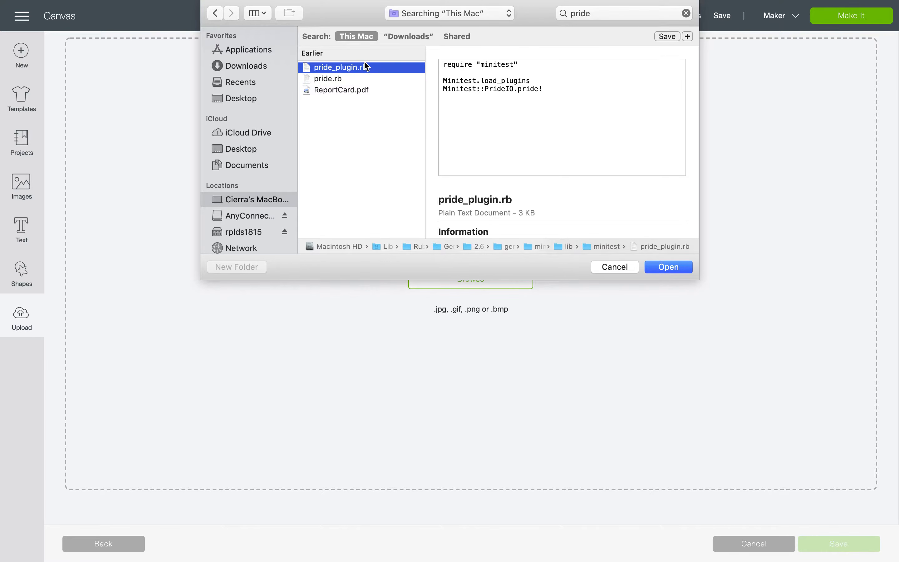
Repeat the file search for "pride" from the Downloads folder and clear the search
click(240, 72)
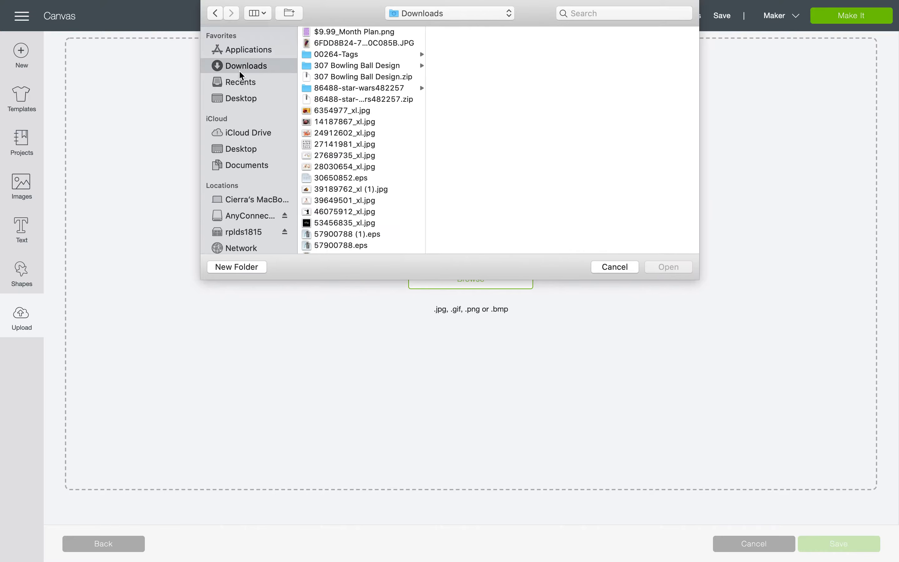
click(604, 45)
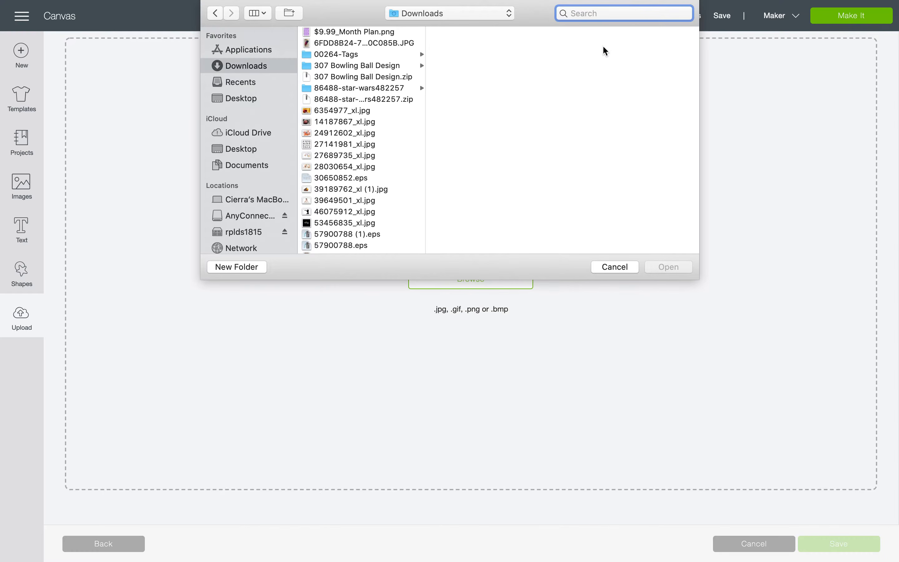
text(pride)
key(Return)
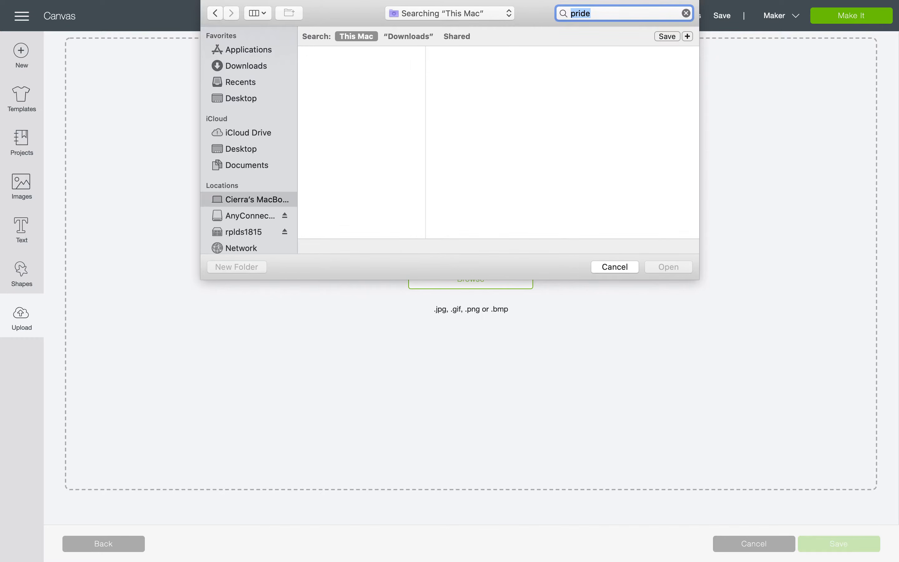
click(592, 15)
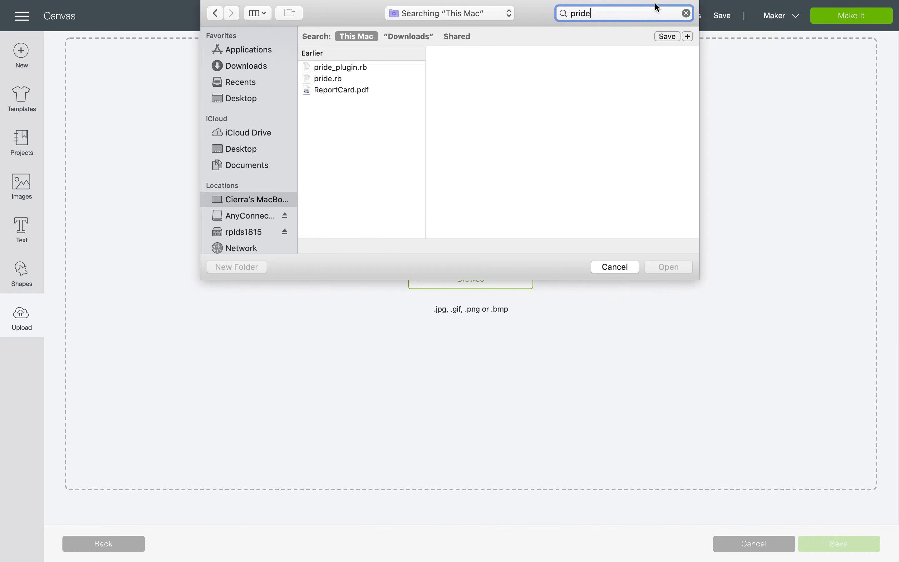
click(687, 13)
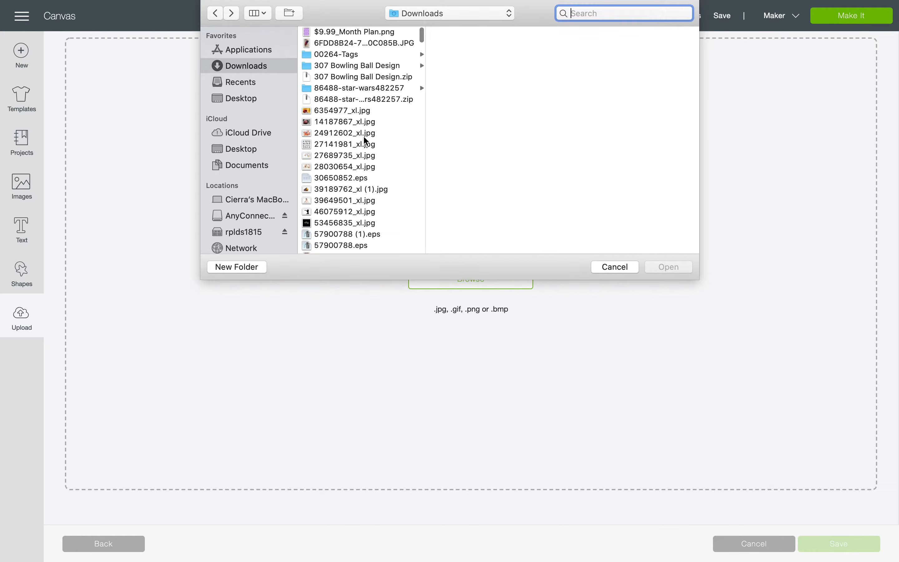
Look through the recent files for the pride image to use as a pattern
click(258, 84)
scroll(374, 138, down, 10)
scroll(373, 134, down, 5)
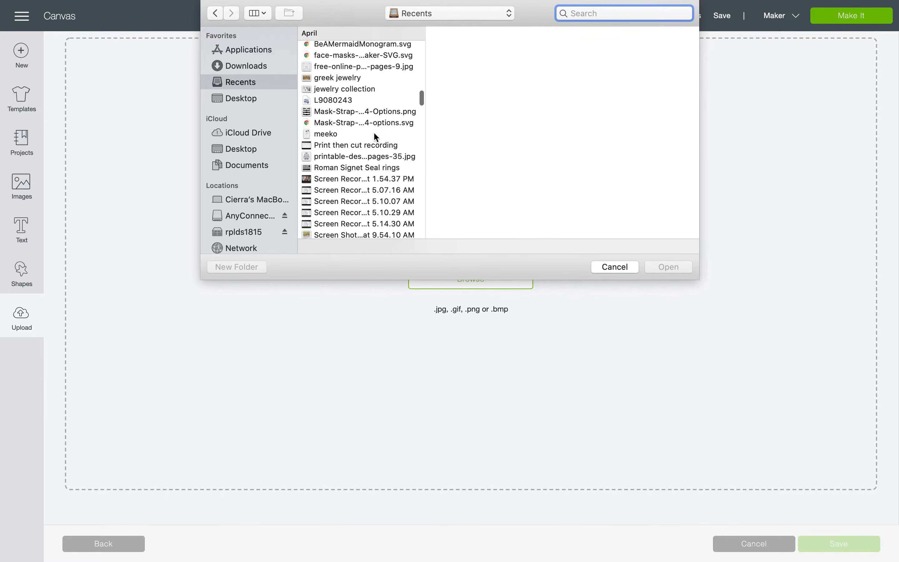
scroll(374, 131, up, 7)
scroll(374, 134, up, 10)
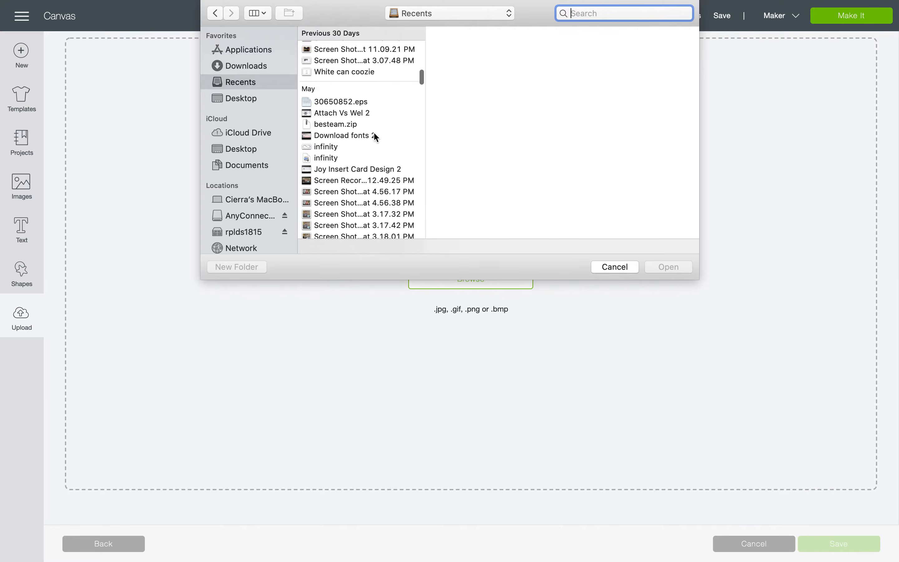
scroll(374, 132, down, 3)
scroll(373, 132, up, 10)
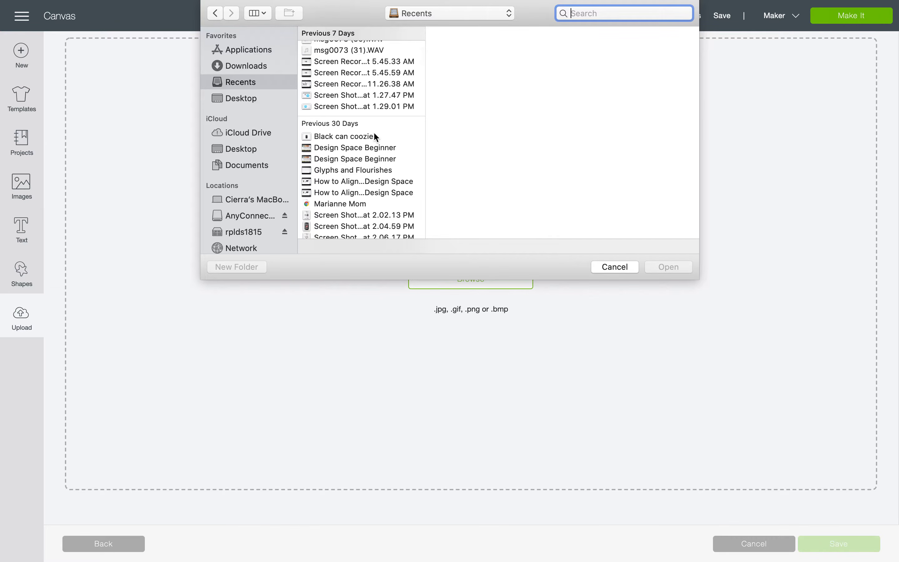
scroll(374, 133, up, 10)
scroll(374, 137, up, 1)
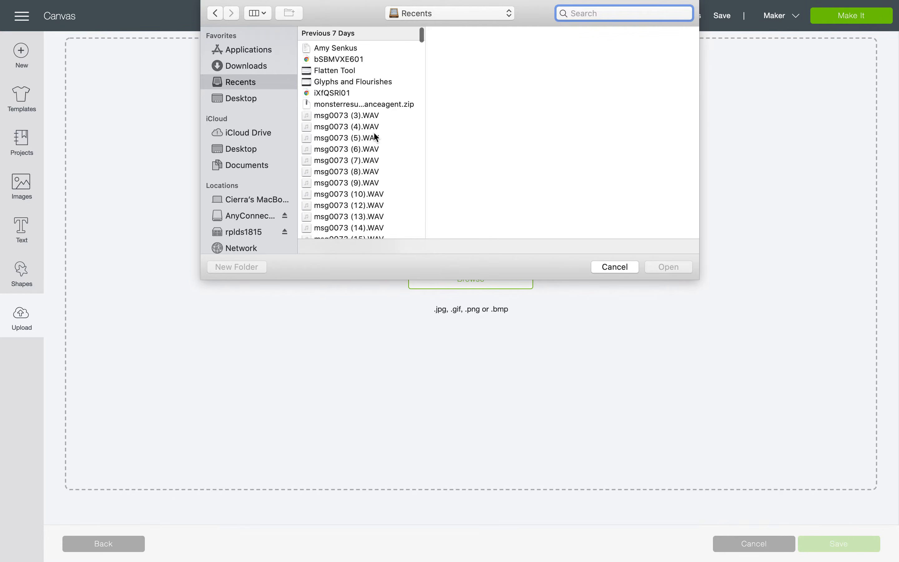
scroll(370, 71, down, 5)
scroll(371, 74, down, 8)
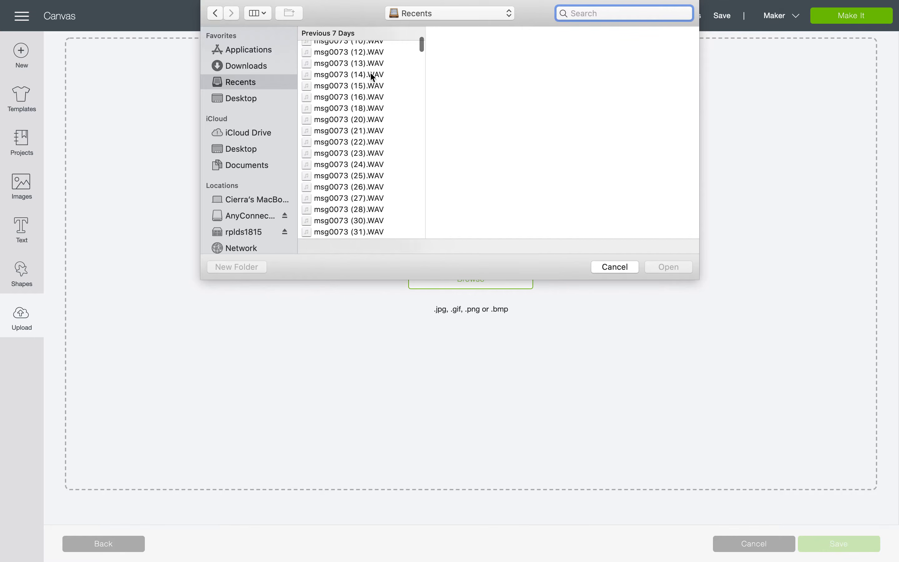
scroll(371, 73, down, 10)
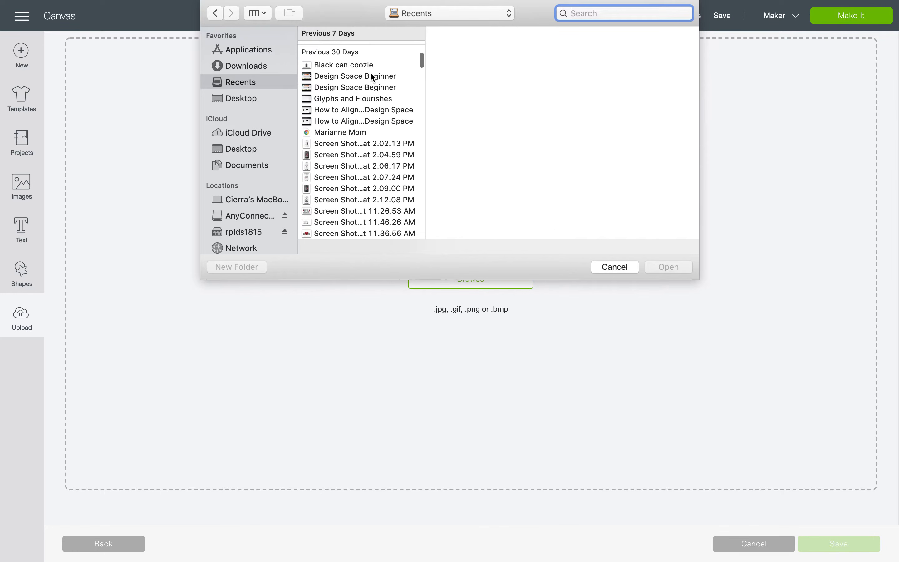
scroll(372, 76, down, 4)
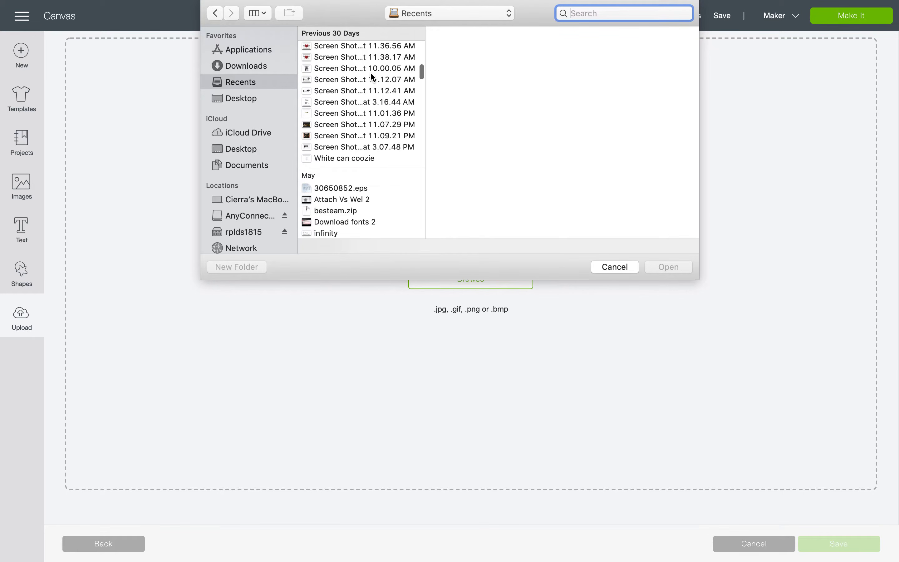
scroll(371, 73, down, 5)
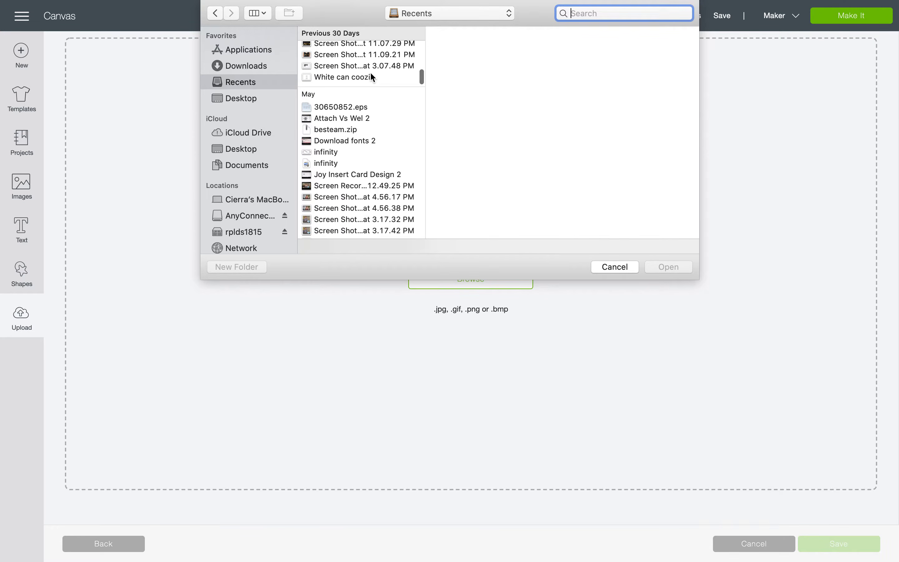
scroll(371, 73, down, 4)
Look through the Downloads folder for the pride image, cancel the file selection and return to the upload page
click(255, 66)
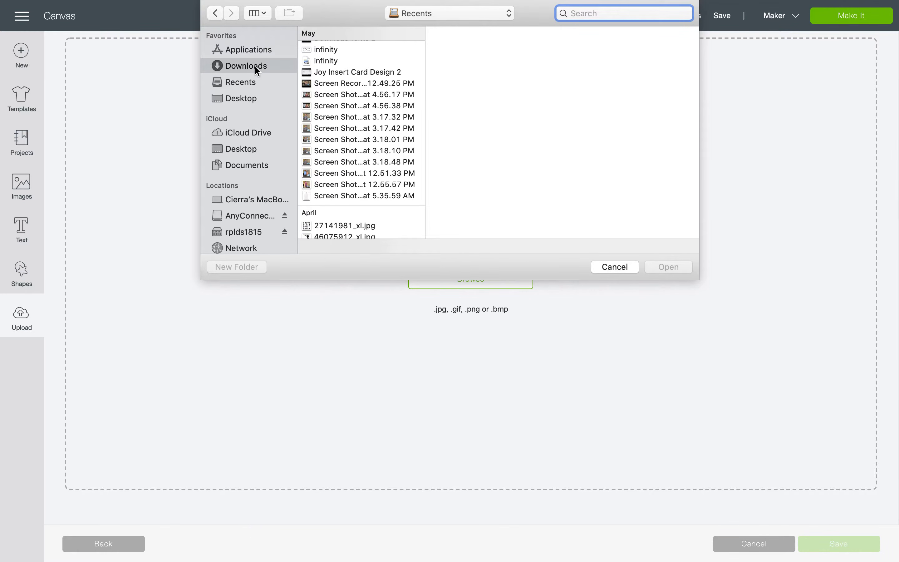
scroll(368, 128, down, 20)
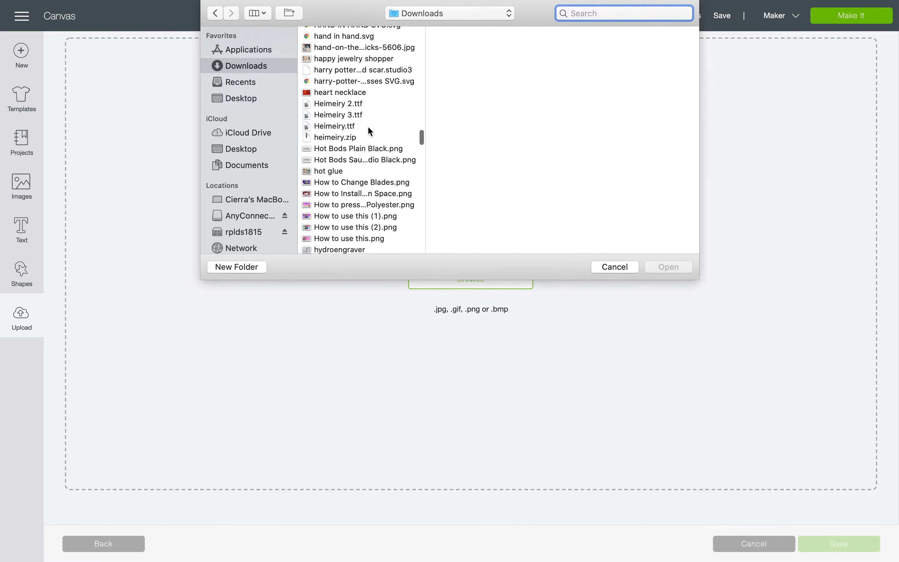
scroll(357, 201, down, 20)
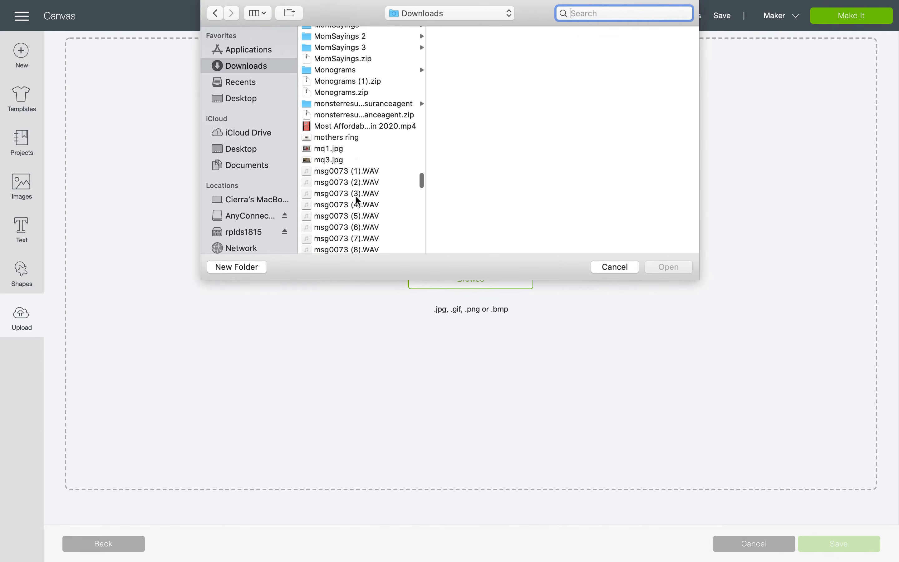
scroll(358, 200, down, 10)
scroll(353, 201, up, 8)
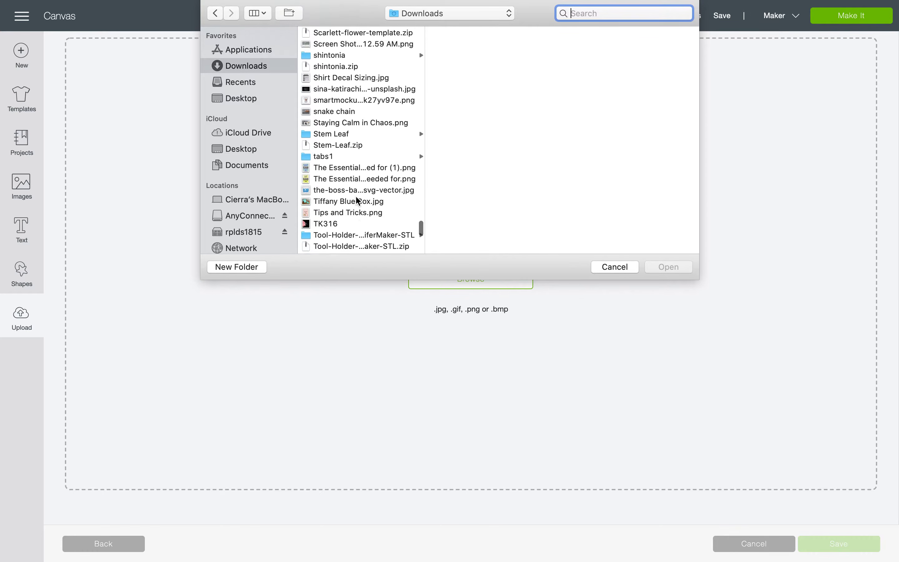
scroll(357, 200, up, 4)
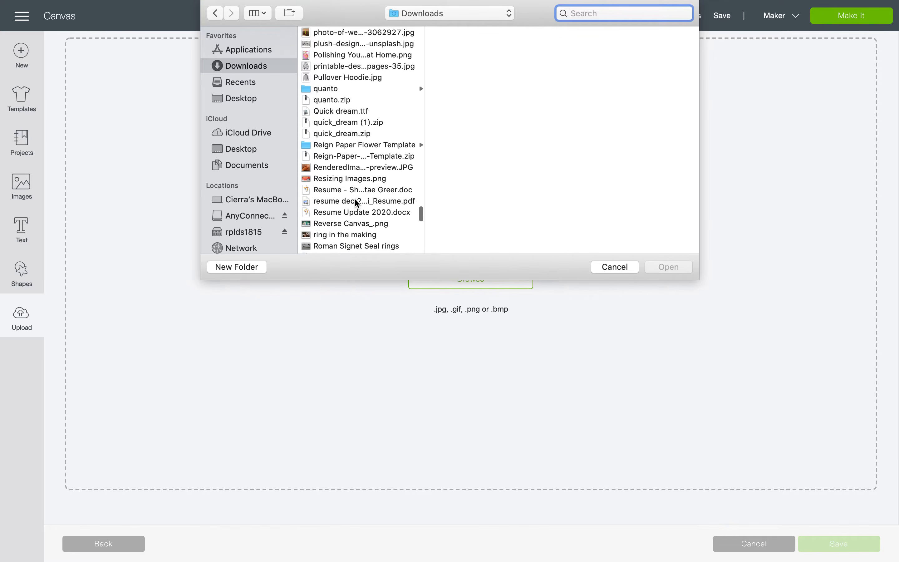
scroll(357, 202, up, 3)
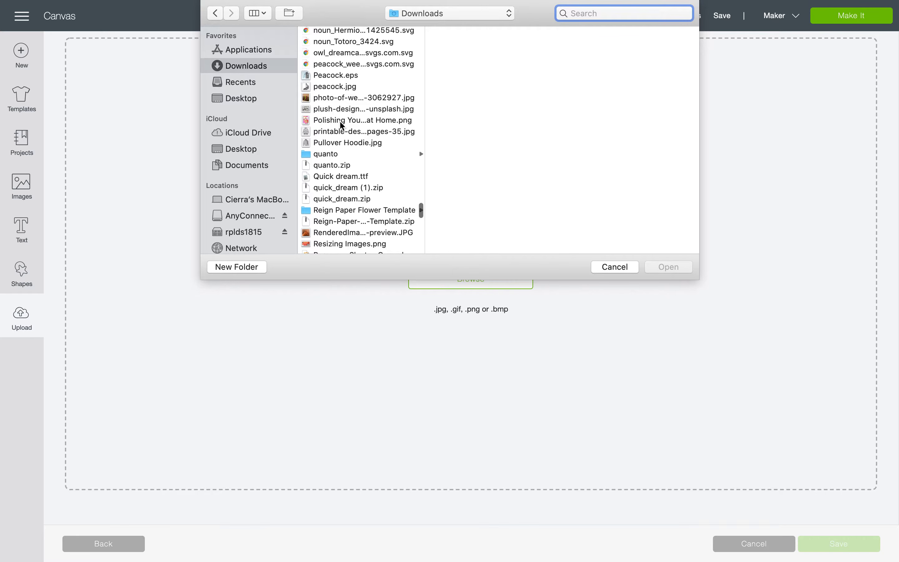
scroll(342, 126, down, 5)
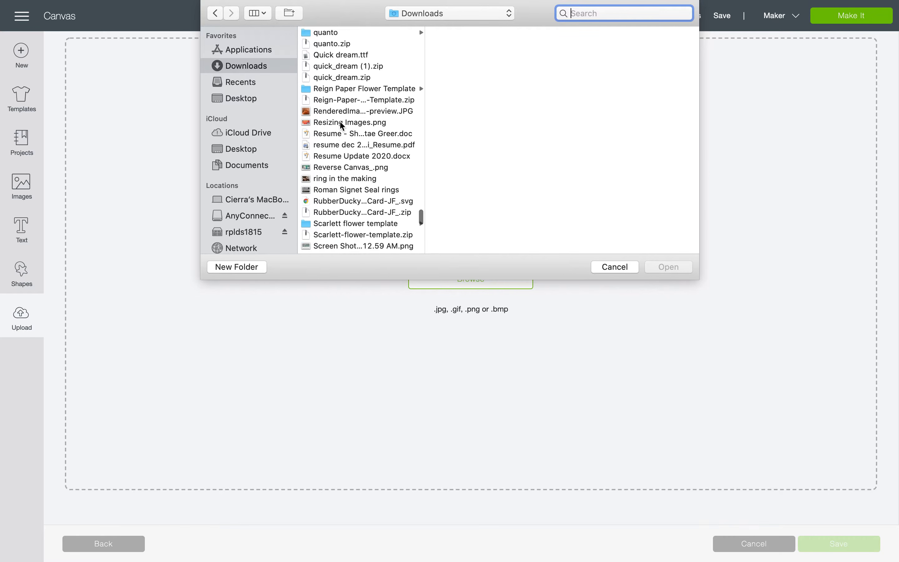
scroll(342, 125, up, 3)
scroll(341, 123, up, 15)
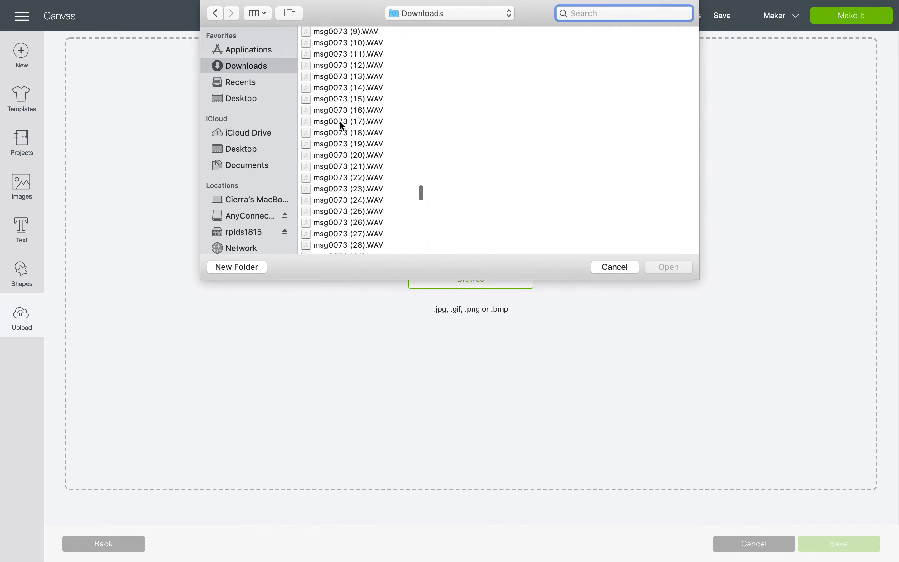
scroll(340, 124, up, 20)
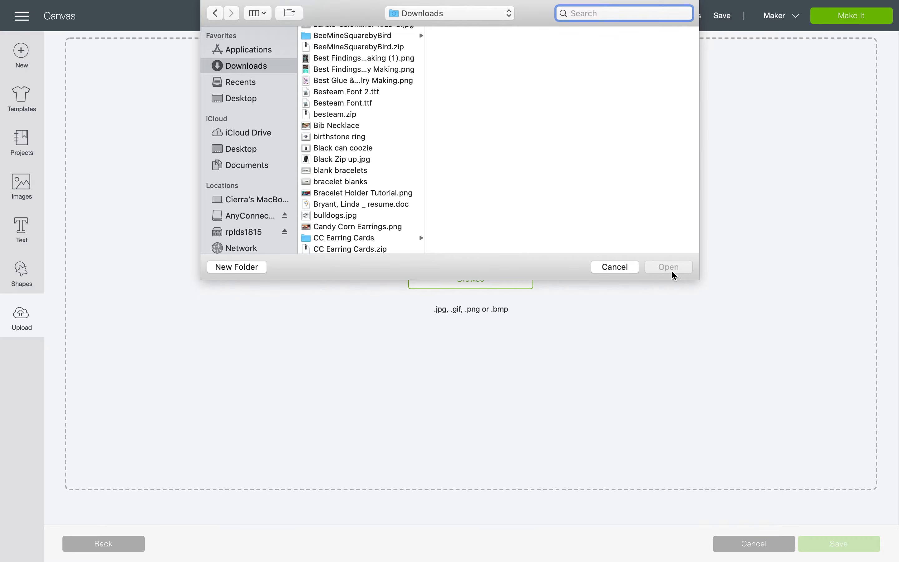
click(621, 267)
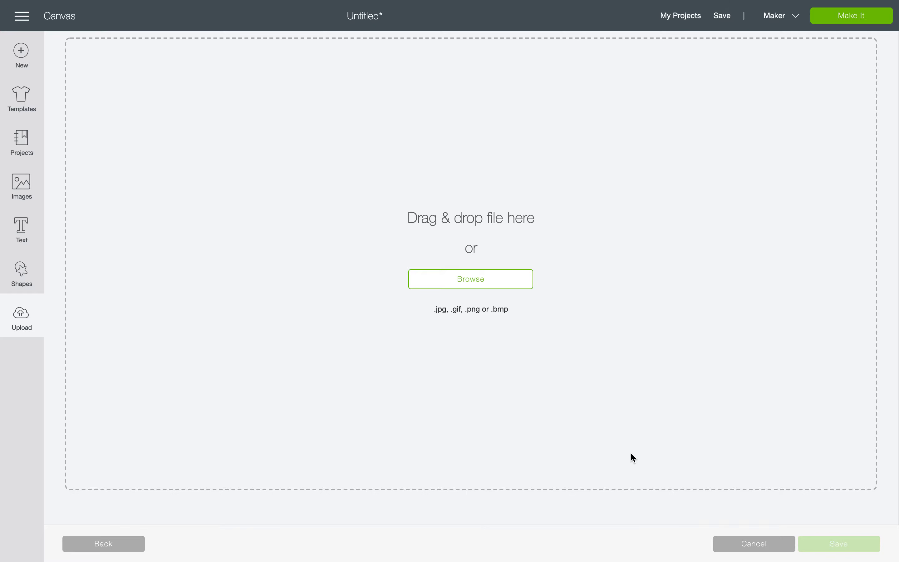
click(88, 544)
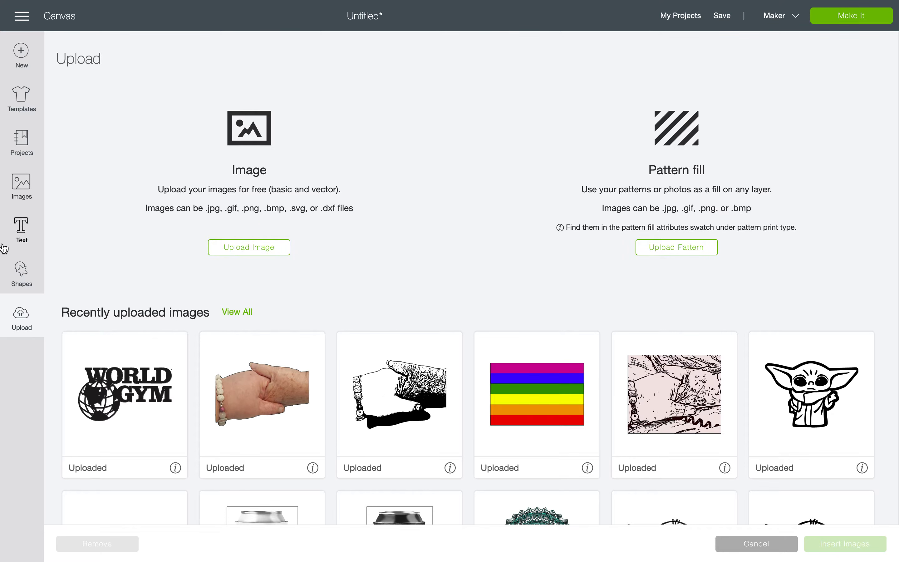
Return to the canvas and look through the available pattern fills for the welded winged heart
click(59, 15)
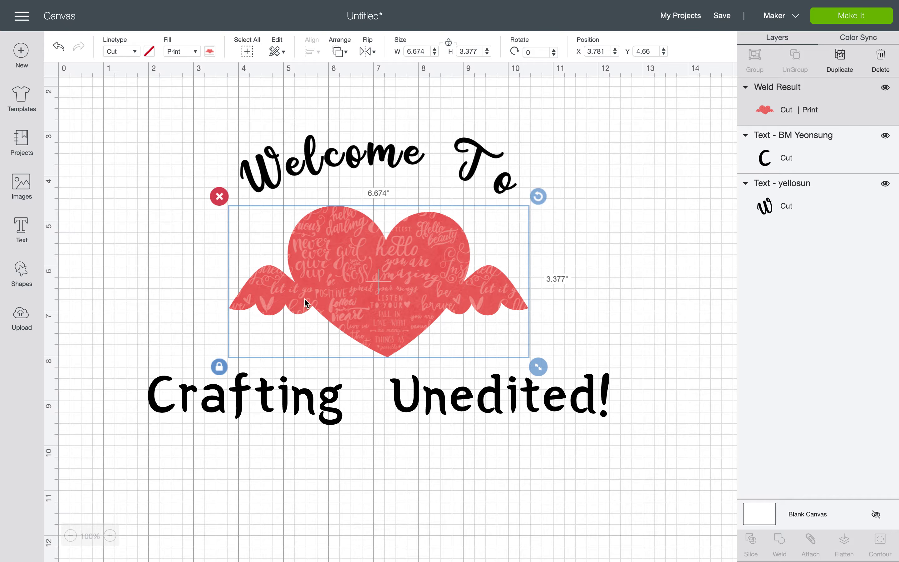
click(210, 51)
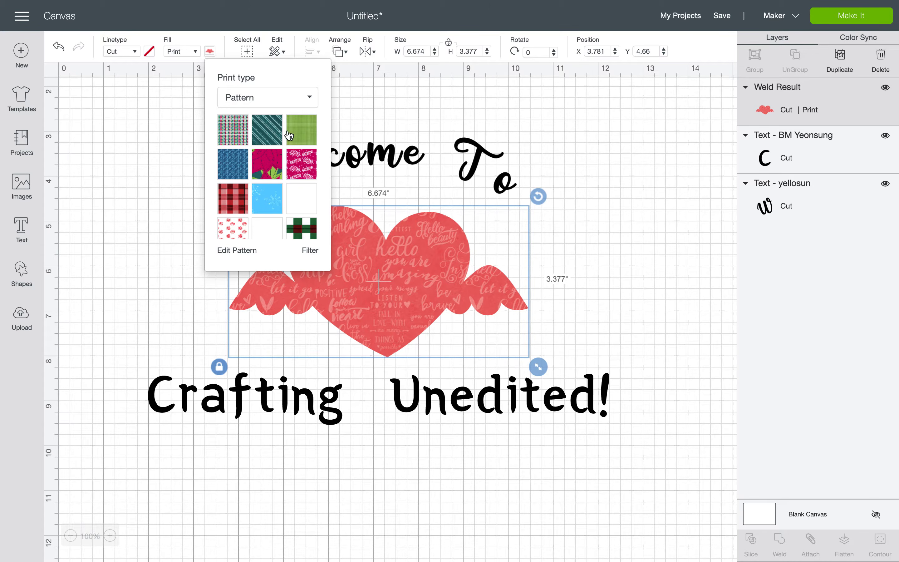
scroll(283, 182, down, 8)
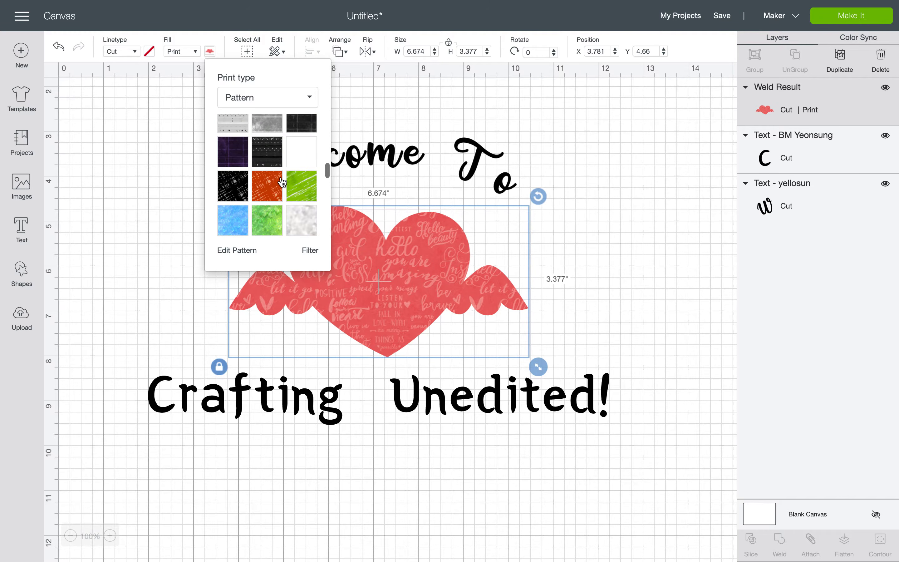
scroll(282, 182, down, 5)
scroll(272, 176, down, 10)
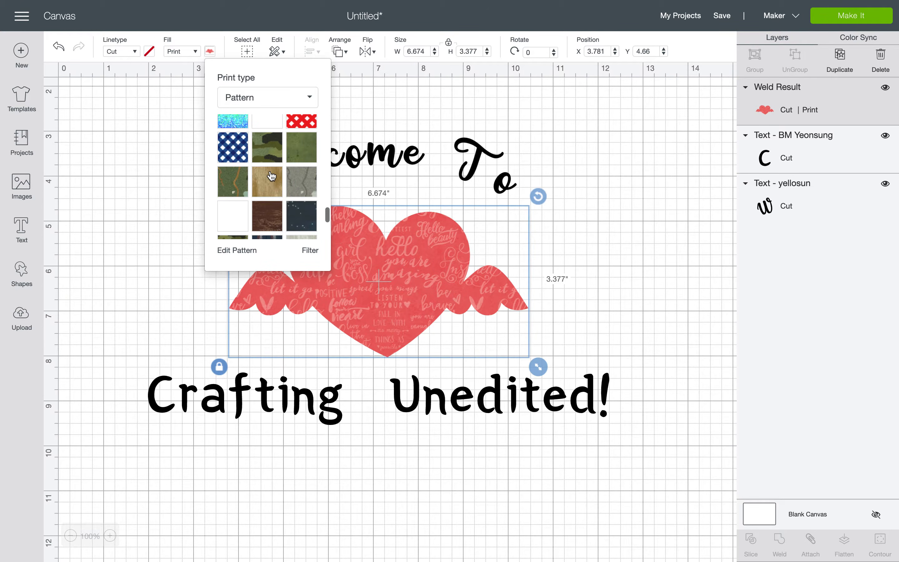
scroll(271, 175, up, 5)
scroll(271, 175, down, 10)
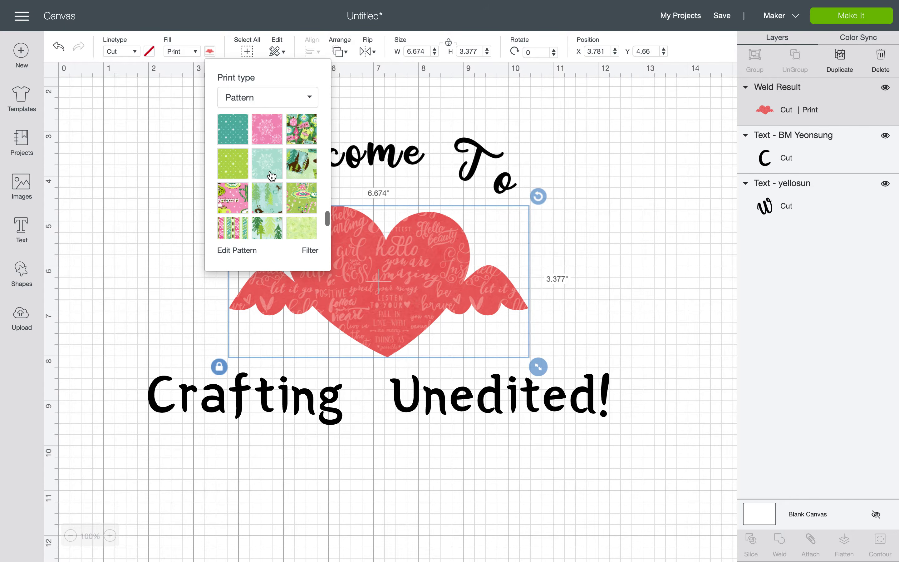
Switch to Chrome and search the web for "pattern svg free" in a new tab
key(ctrl+Left)
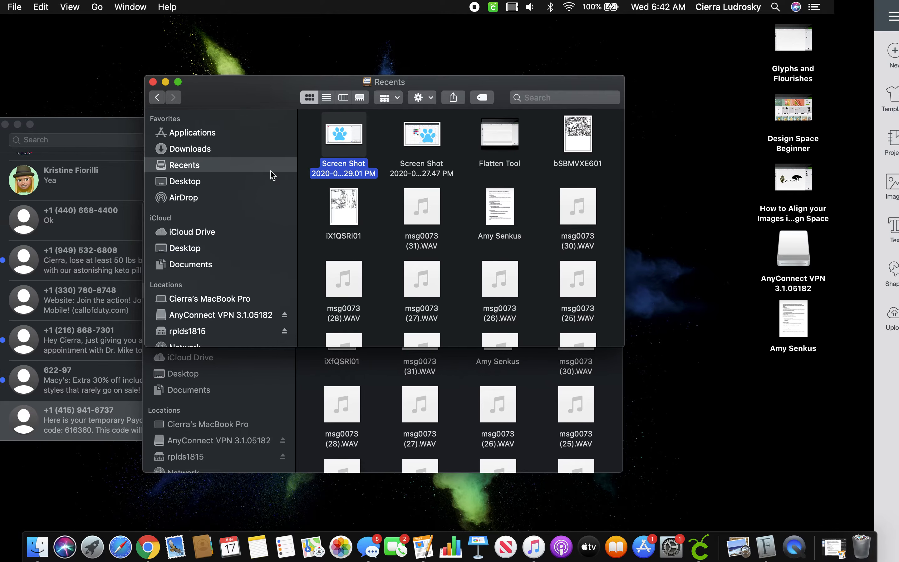
key(ctrl+Right)
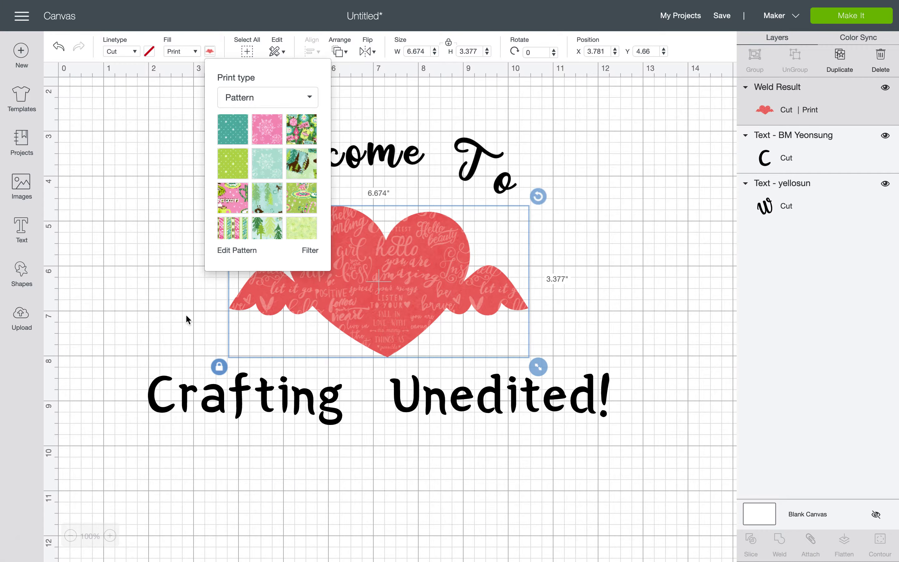
mouse_move(120, 554)
click(148, 544)
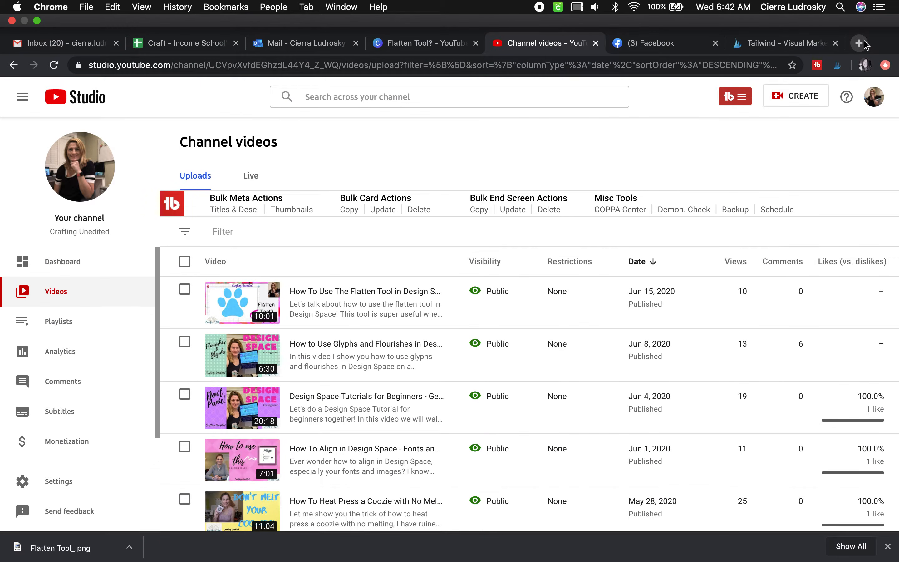
click(860, 43)
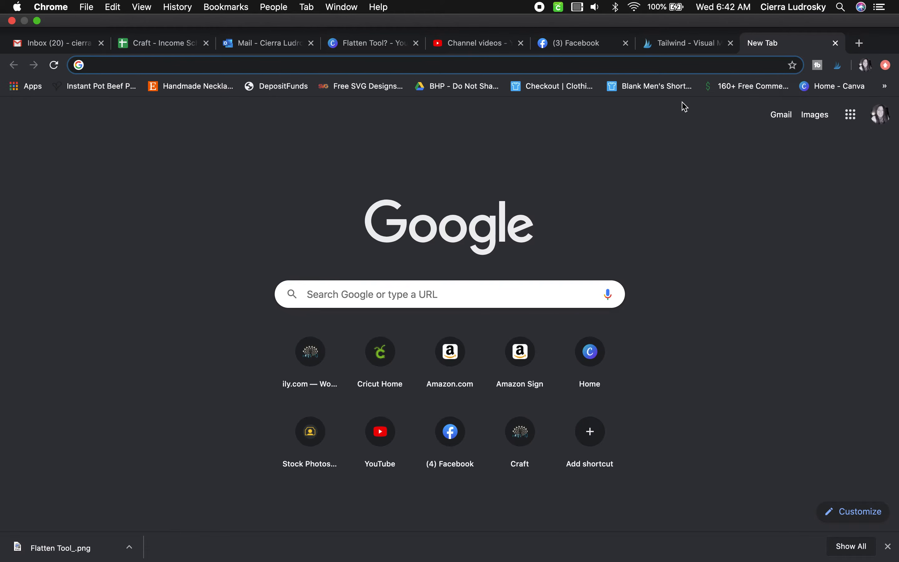
text(pattern )
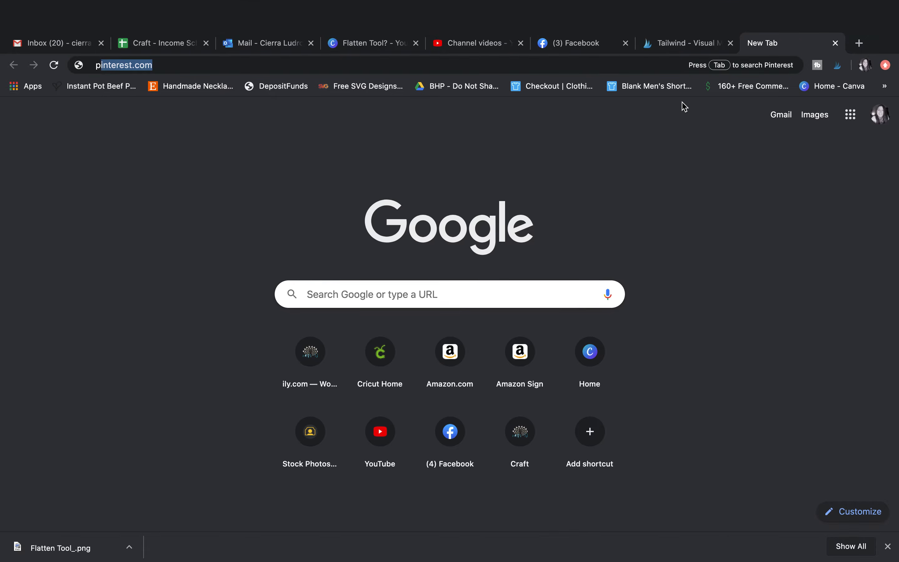
text(SVG)
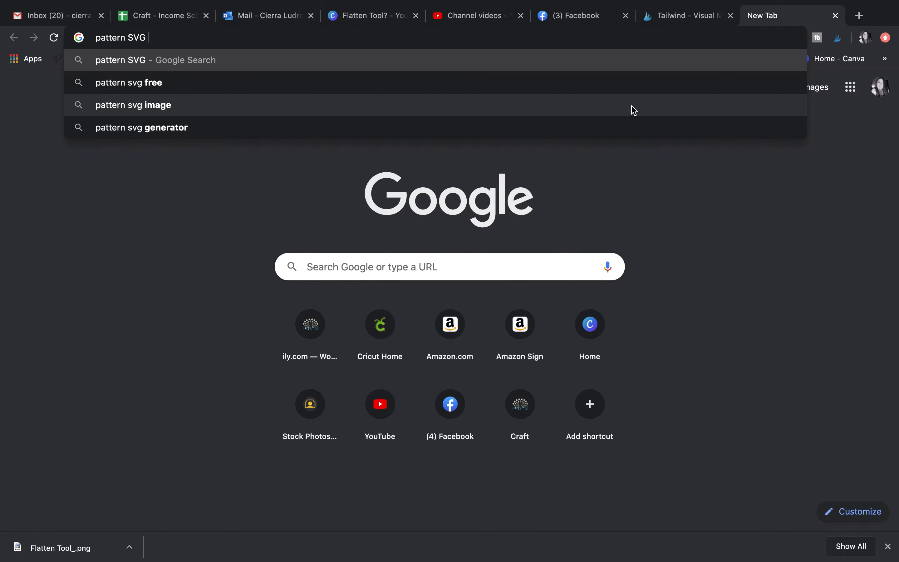
click(630, 87)
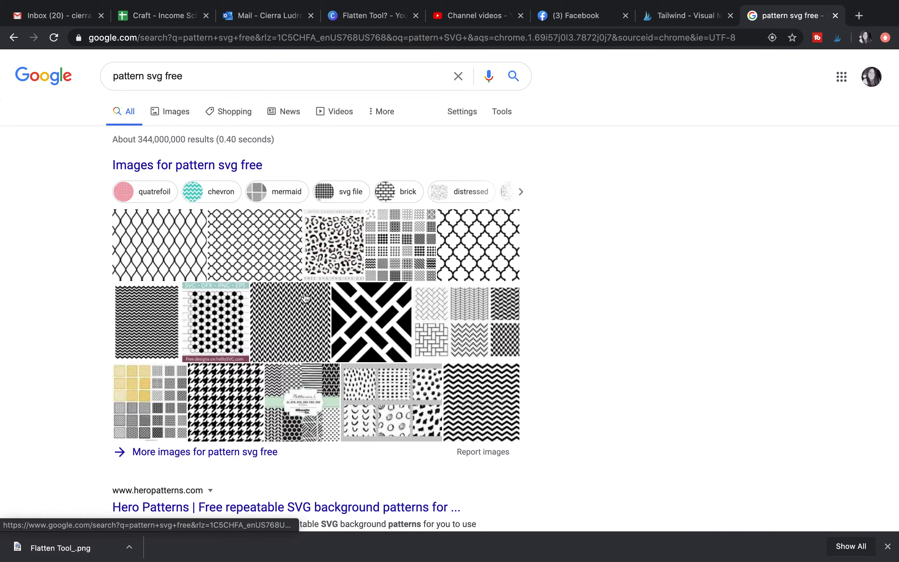
Look through the search results and open the Hero Patterns website
scroll(307, 299, down, 3)
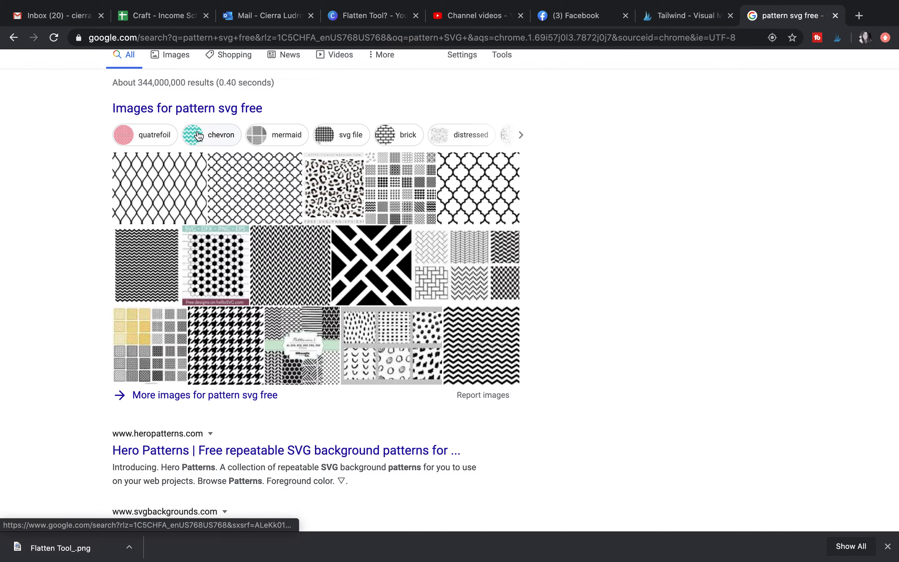
scroll(256, 281, down, 5)
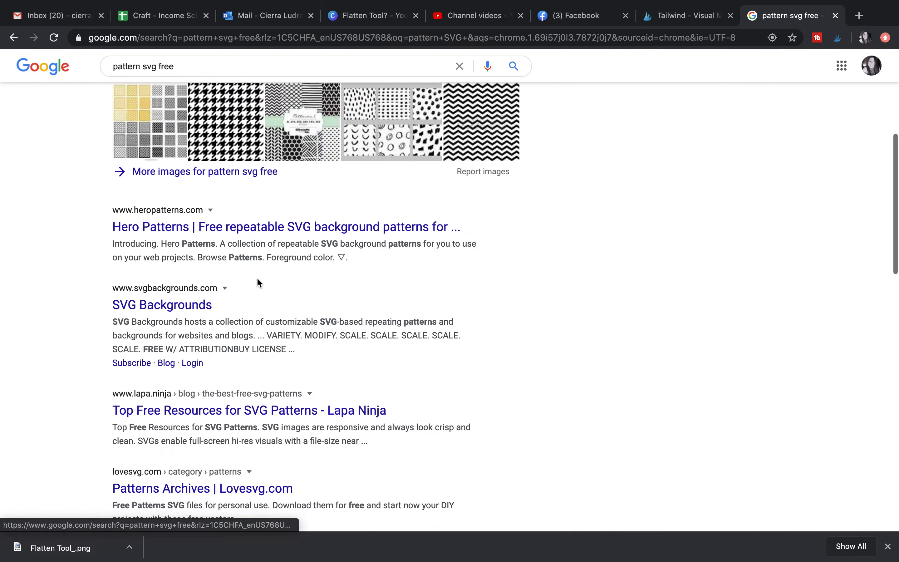
scroll(256, 283, up, 5)
scroll(258, 282, down, 2)
click(231, 376)
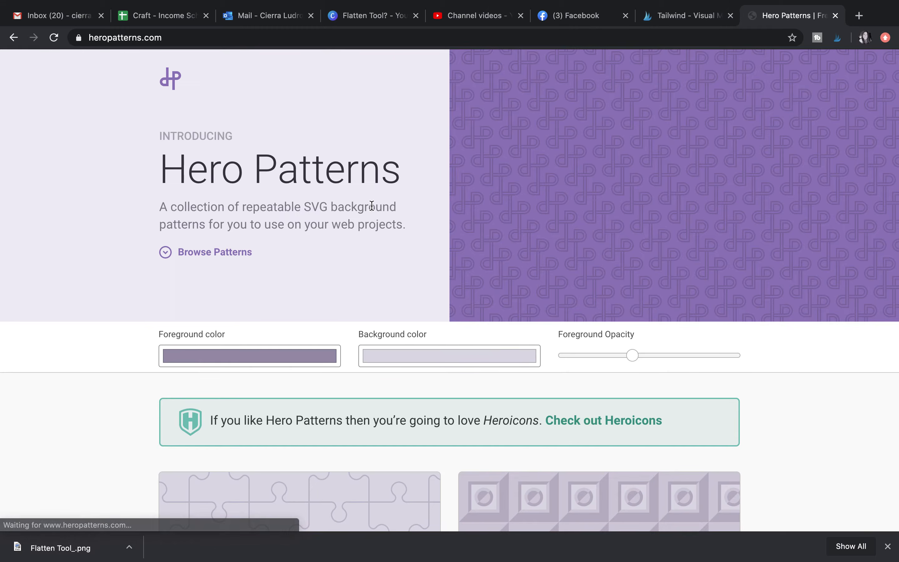
Browse the Hero Patterns collection and open the Jigsaw pattern
scroll(373, 210, down, 10)
scroll(373, 210, up, 3)
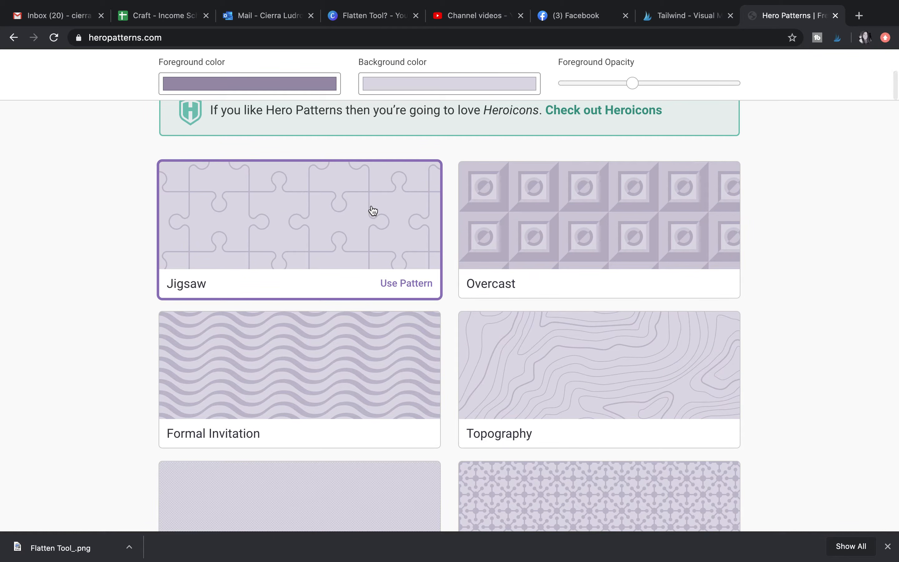
scroll(373, 210, down, 1)
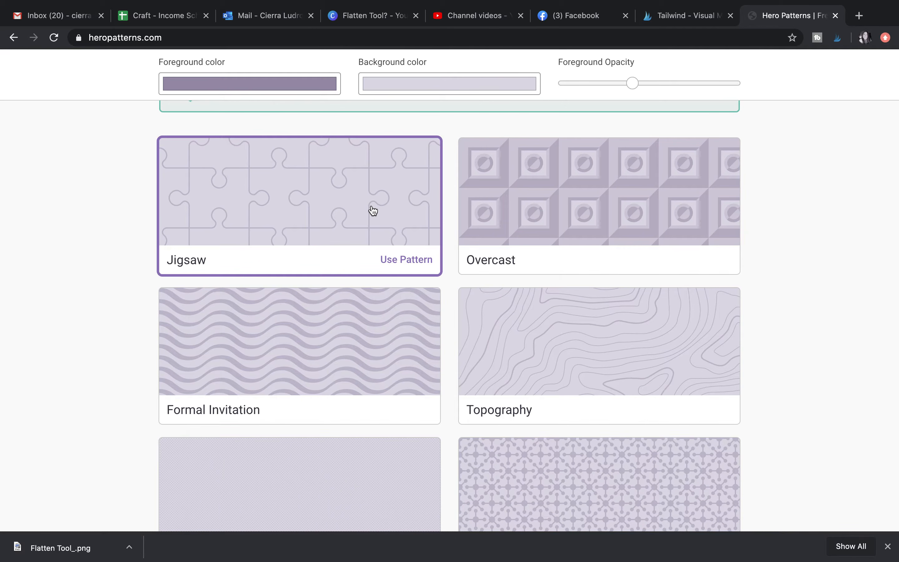
click(373, 210)
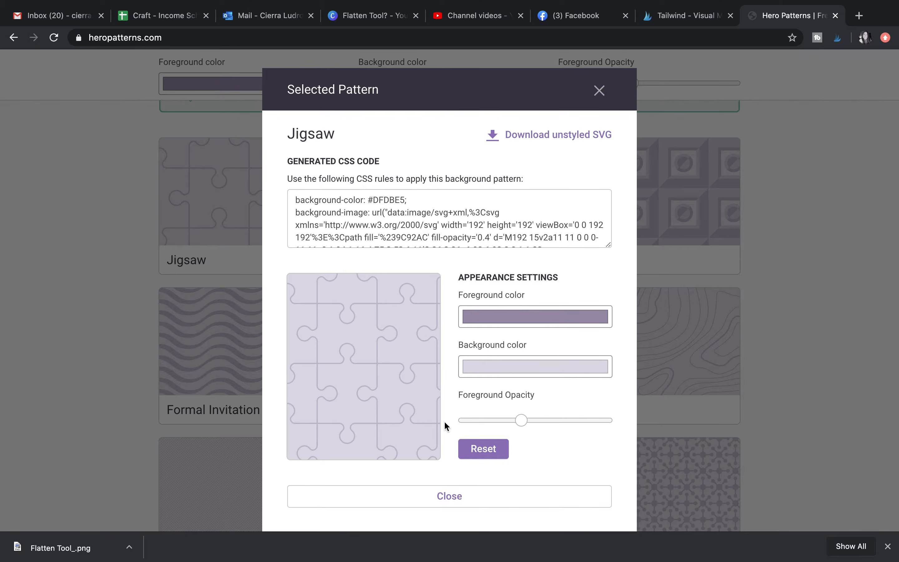
Set the Jigsaw pattern's foreground color to bright pink, #fd52e9
click(515, 320)
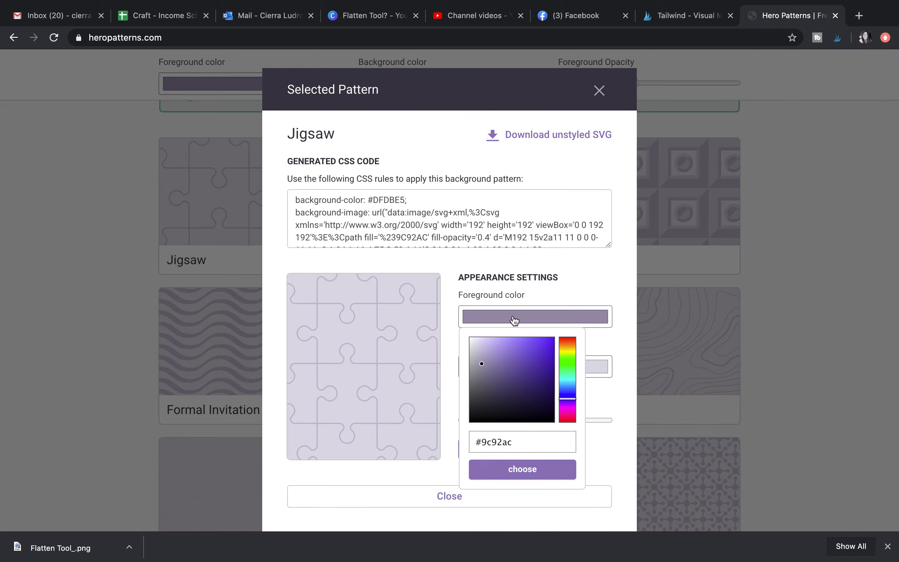
click(569, 410)
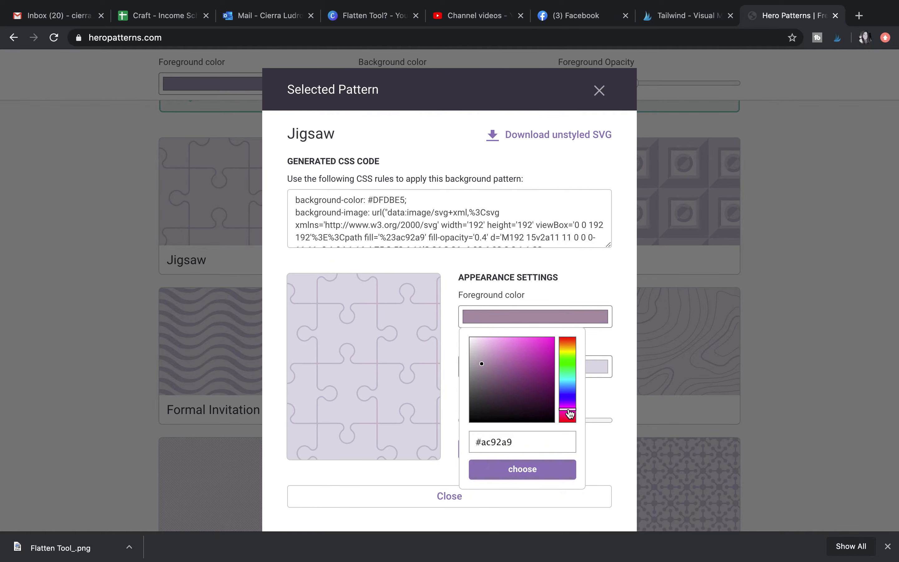
click(525, 337)
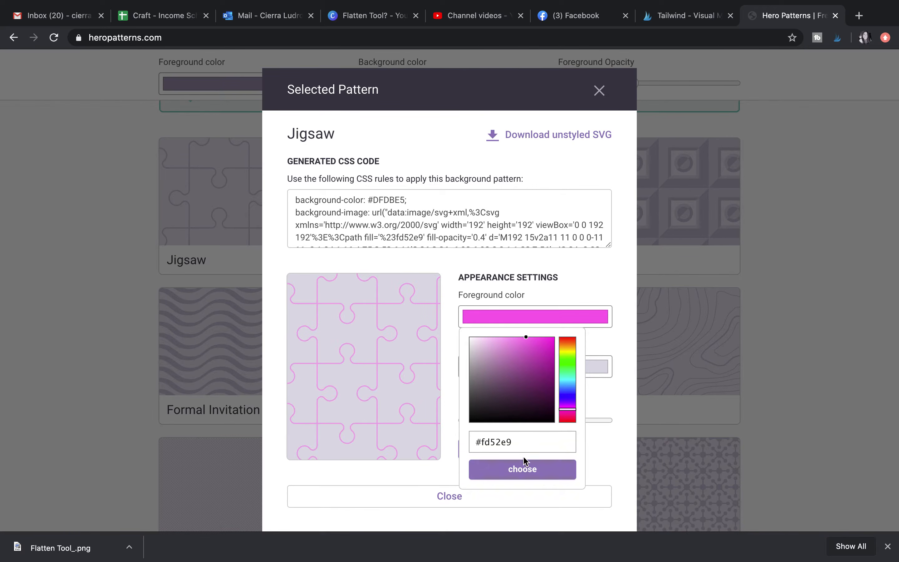
click(528, 474)
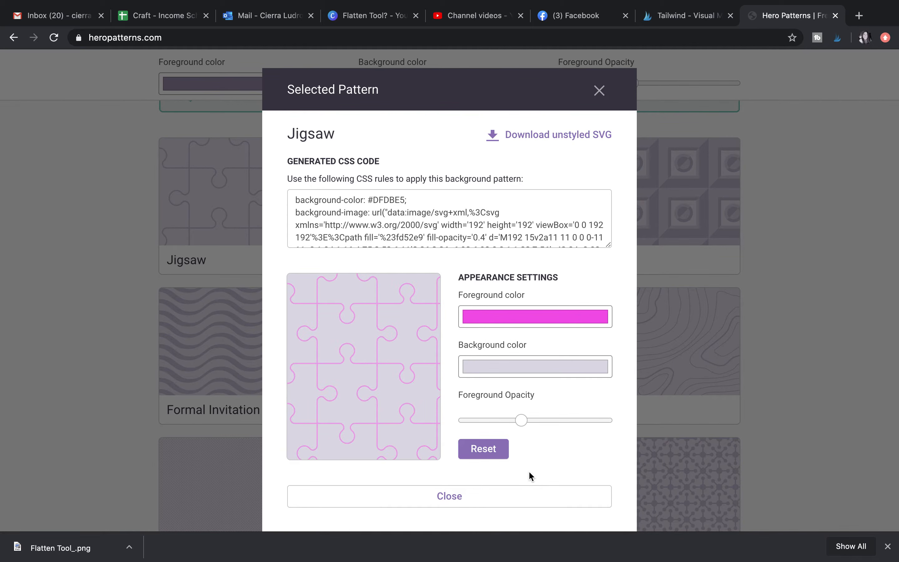
Set the Jigsaw pattern's background color to magenta, #d24dc8, and download the pattern as an unstyled SVG
click(535, 368)
click(573, 275)
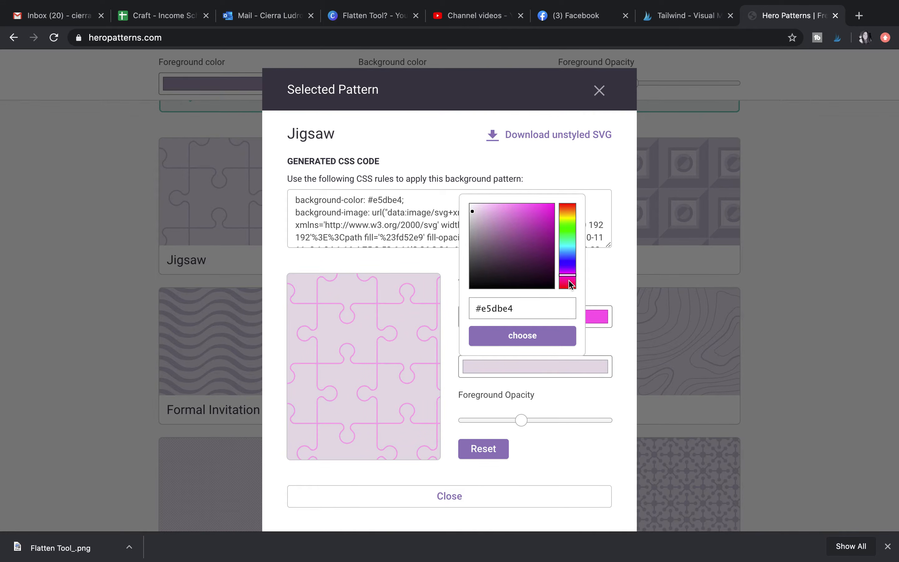
click(546, 210)
click(522, 220)
click(522, 211)
click(523, 218)
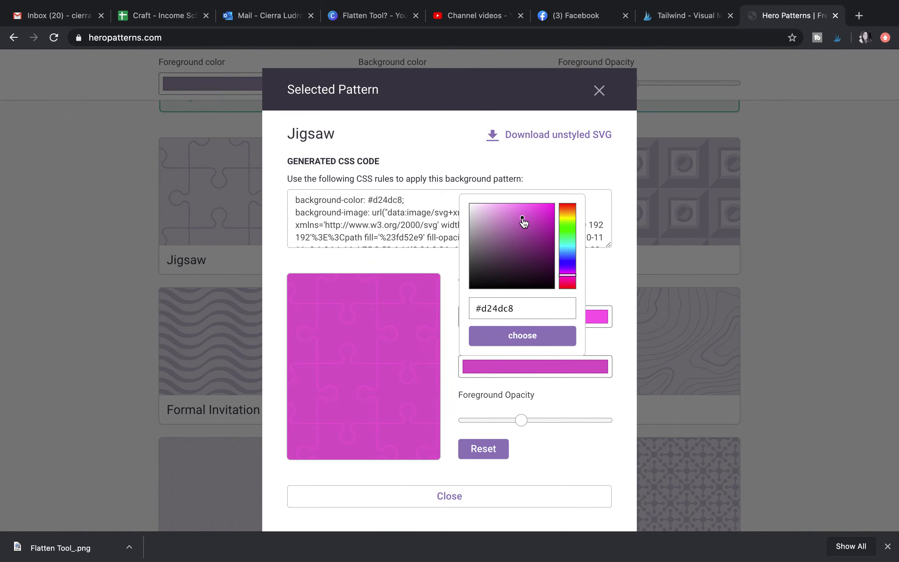
click(525, 338)
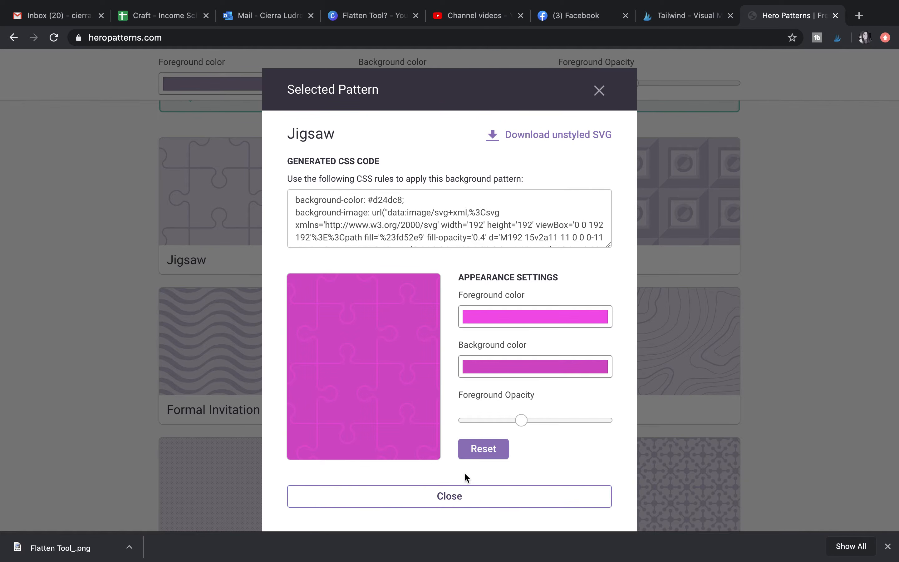
click(545, 141)
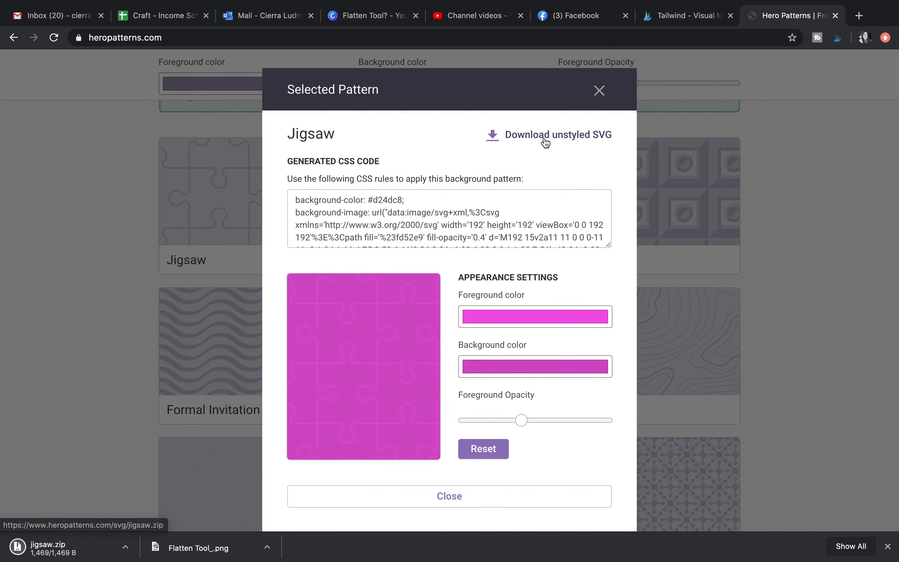
Switch back to Cricut Design Space, start a pattern fill upload and browse the computer for a file
key(ctrl+Left)
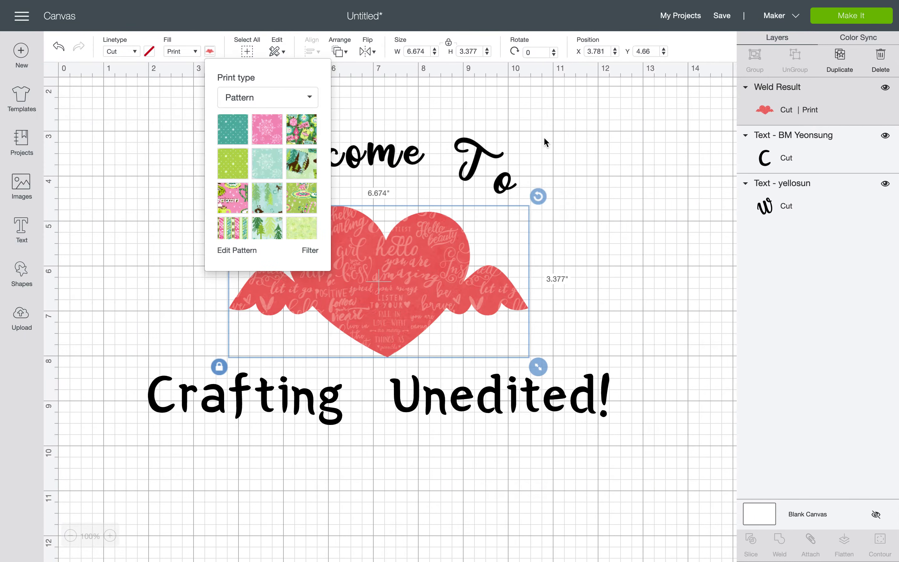
click(13, 320)
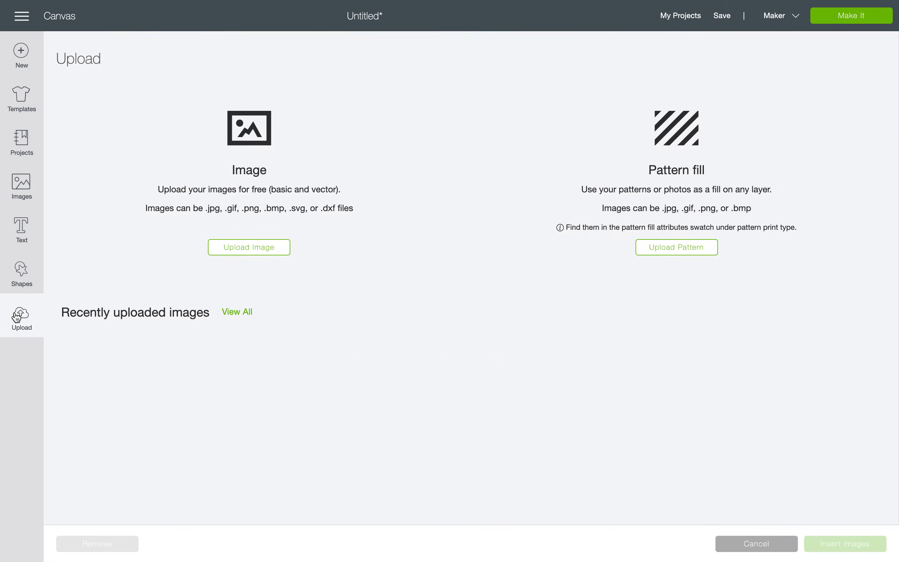
click(687, 254)
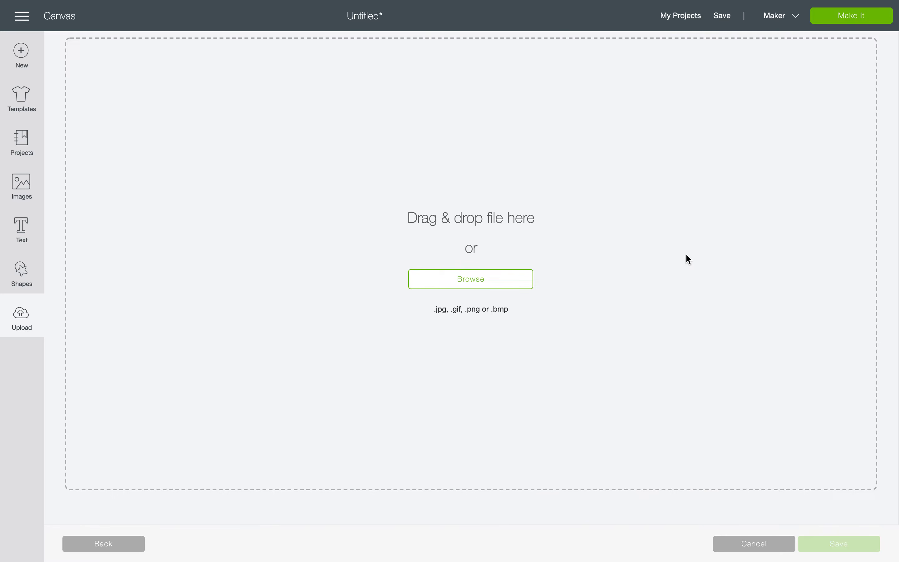
click(481, 280)
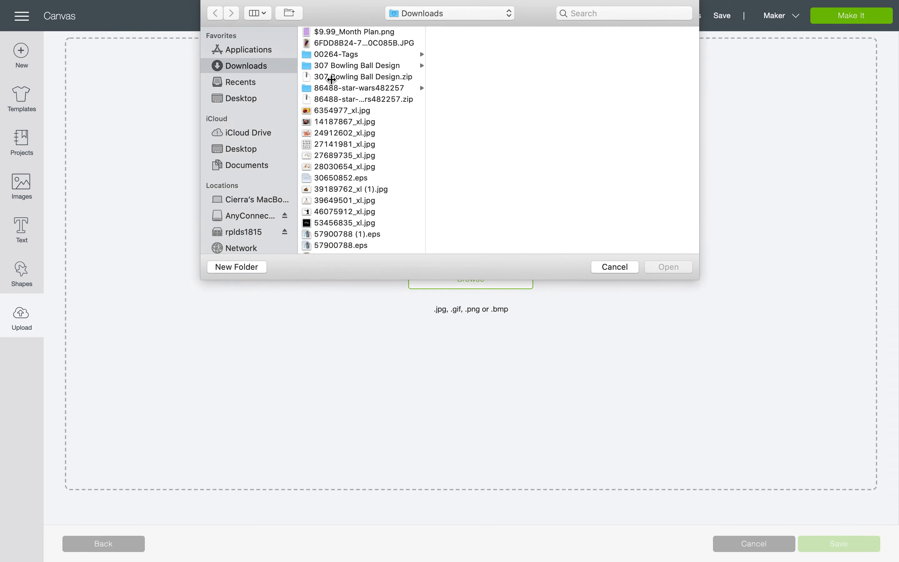
Look through the Downloads folder for the downloaded Jigsaw pattern and select jigsaw.zip
click(251, 76)
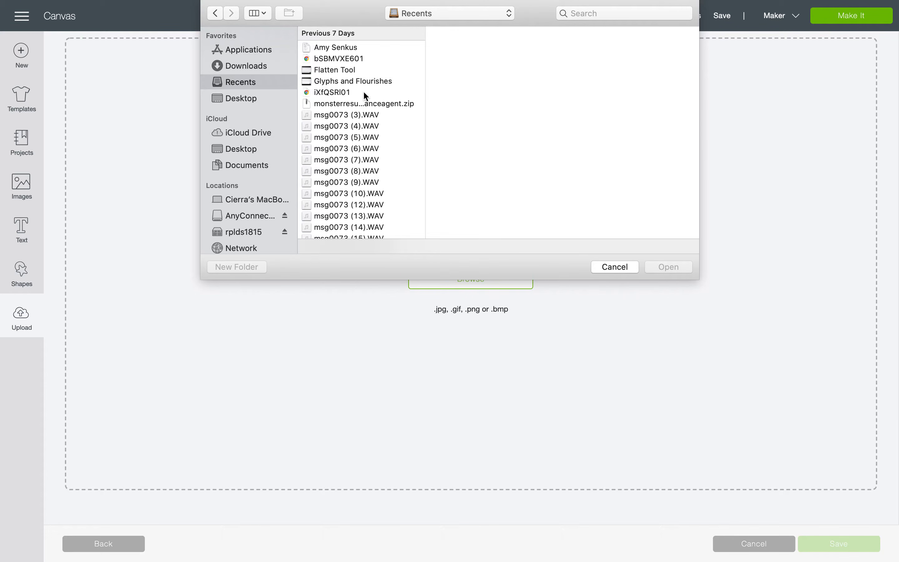
key(ctrl+Right)
key(ctrl+Left)
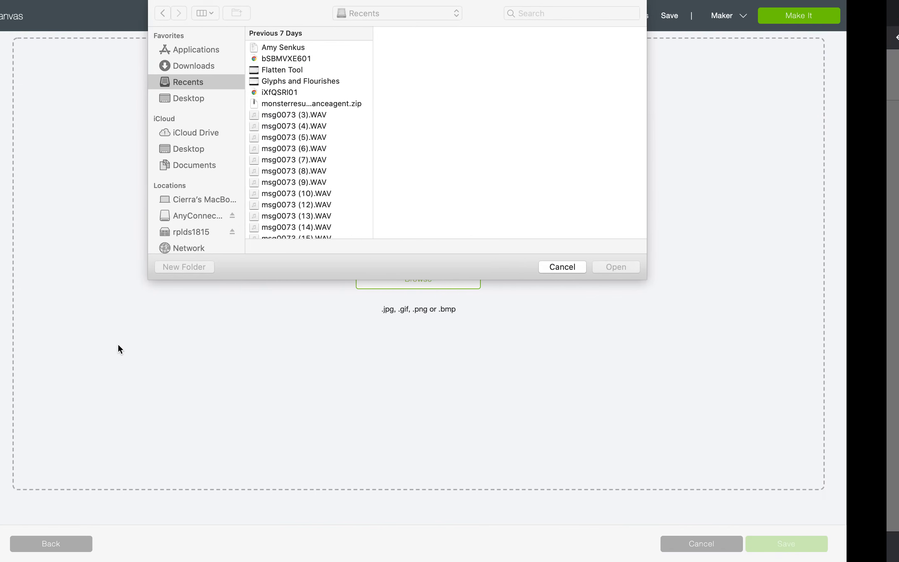
click(258, 61)
scroll(330, 134, down, 10)
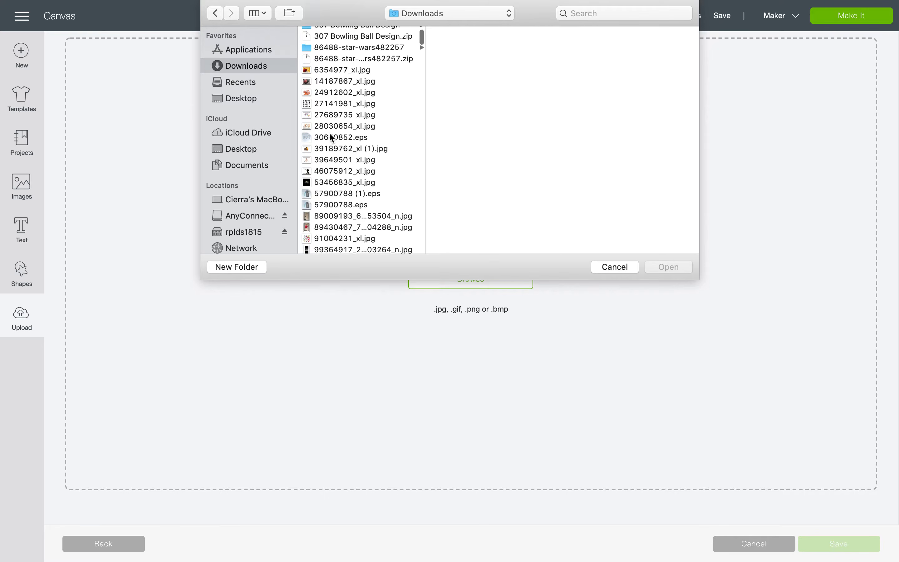
scroll(330, 135, down, 15)
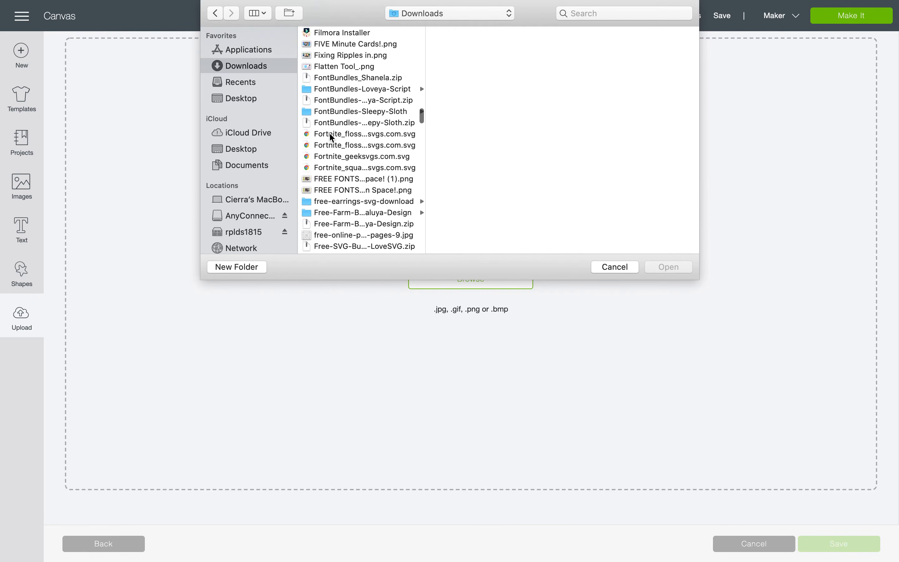
scroll(330, 135, down, 12)
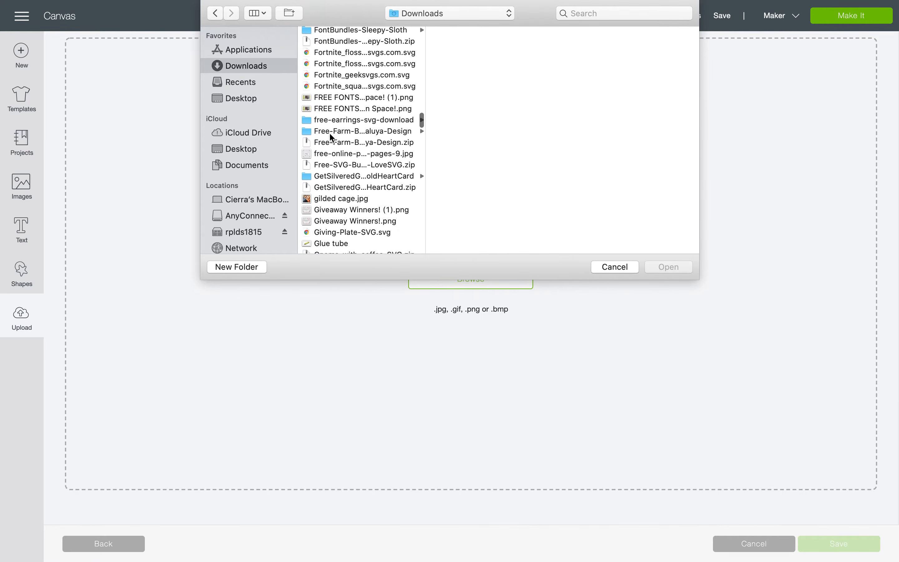
scroll(330, 134, down, 10)
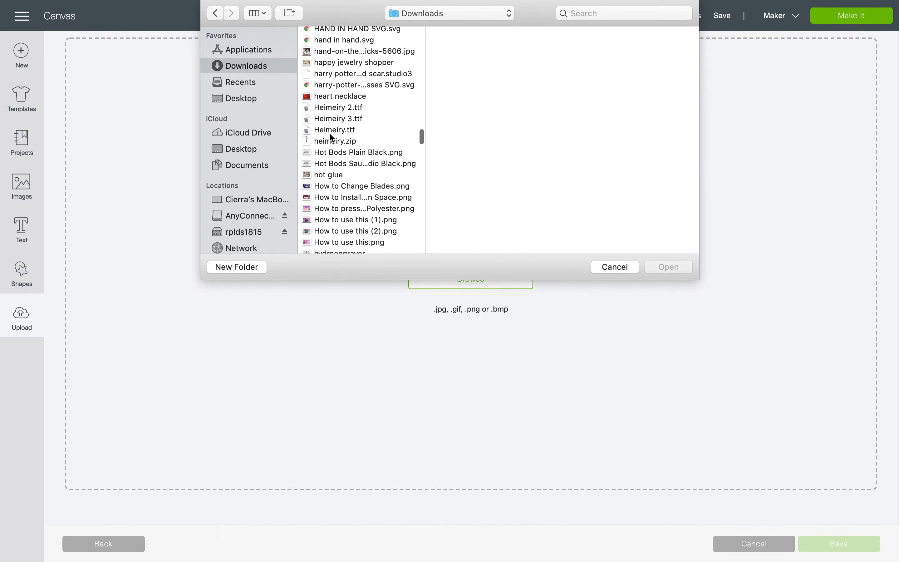
scroll(332, 137, down, 10)
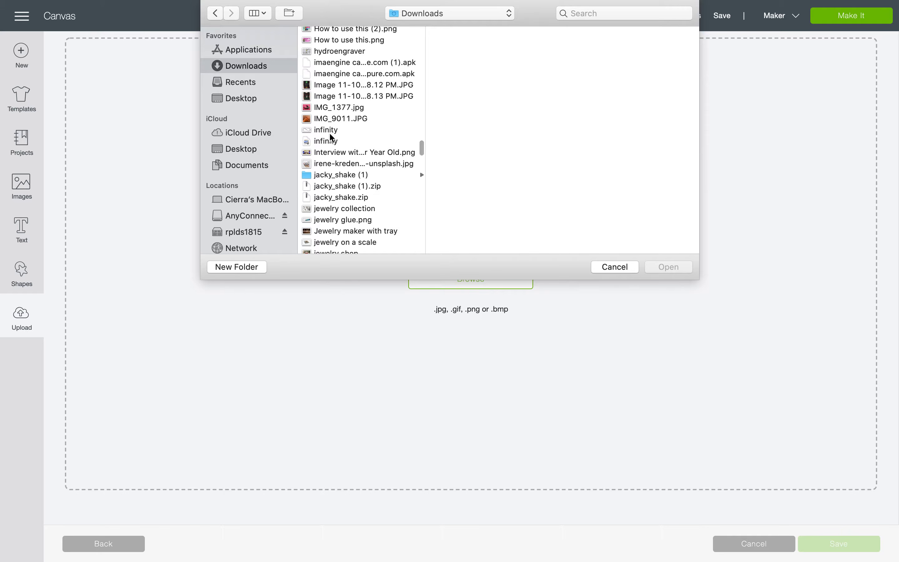
scroll(332, 137, down, 3)
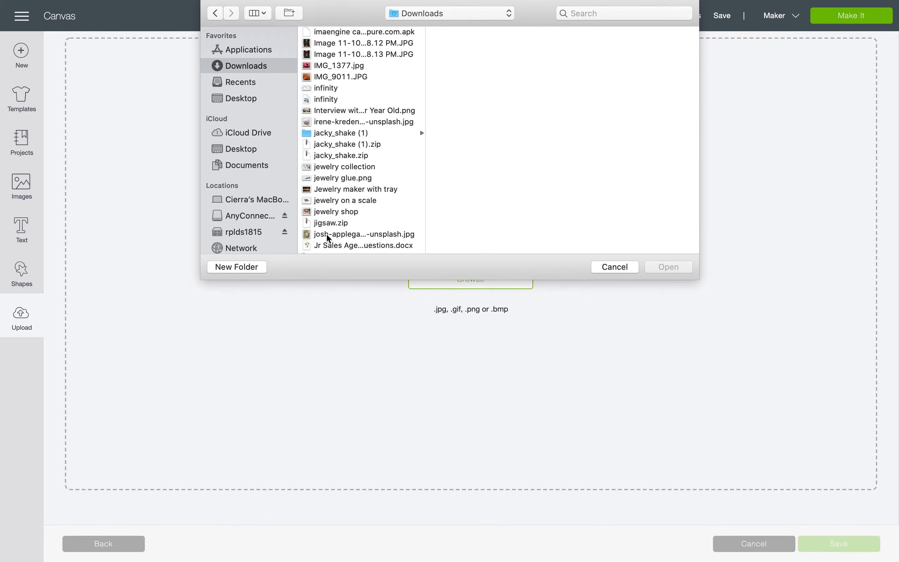
click(338, 223)
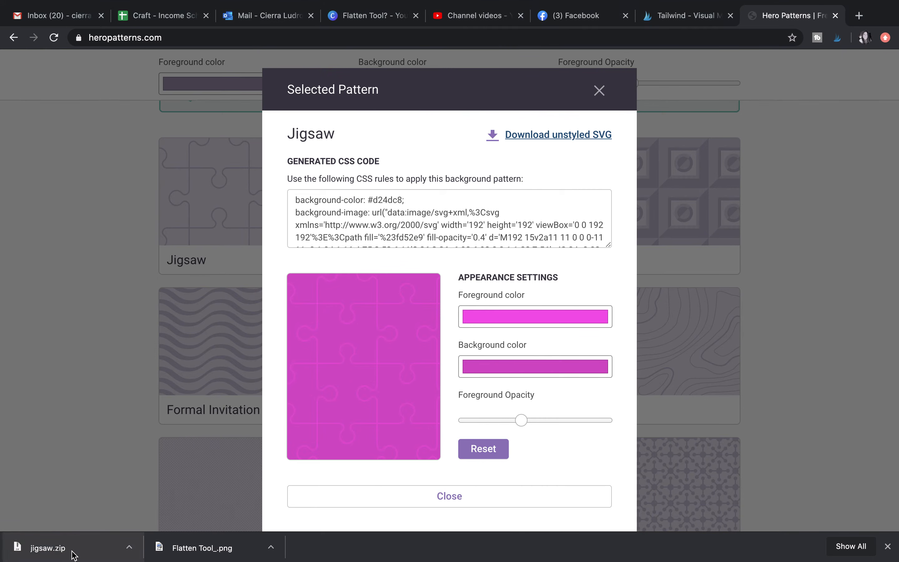
Extract jigsaw.zip from the browser's downloads, switch back to Cricut Design Space and try to upload jigsaw.svg as the pattern fill
click(71, 552)
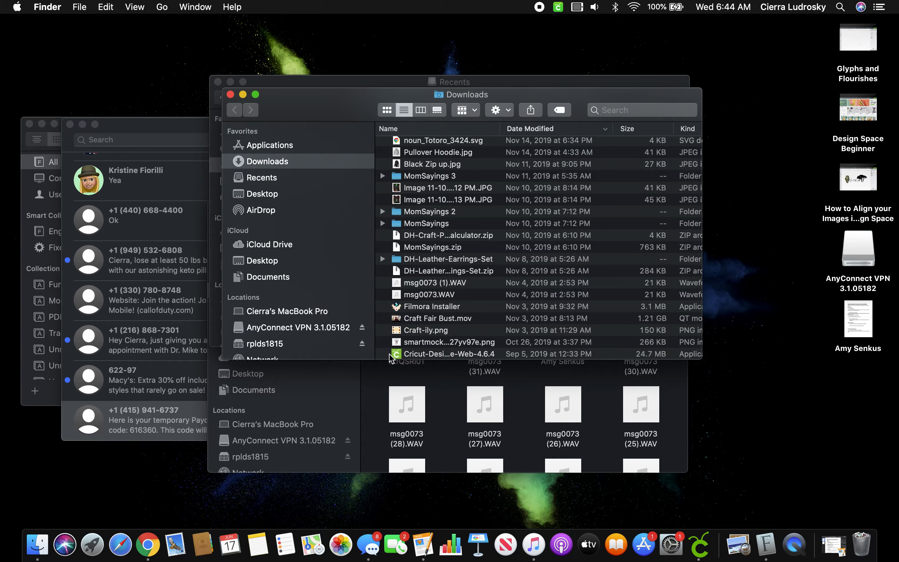
key(ctrl+Right)
key(ctrl+Left)
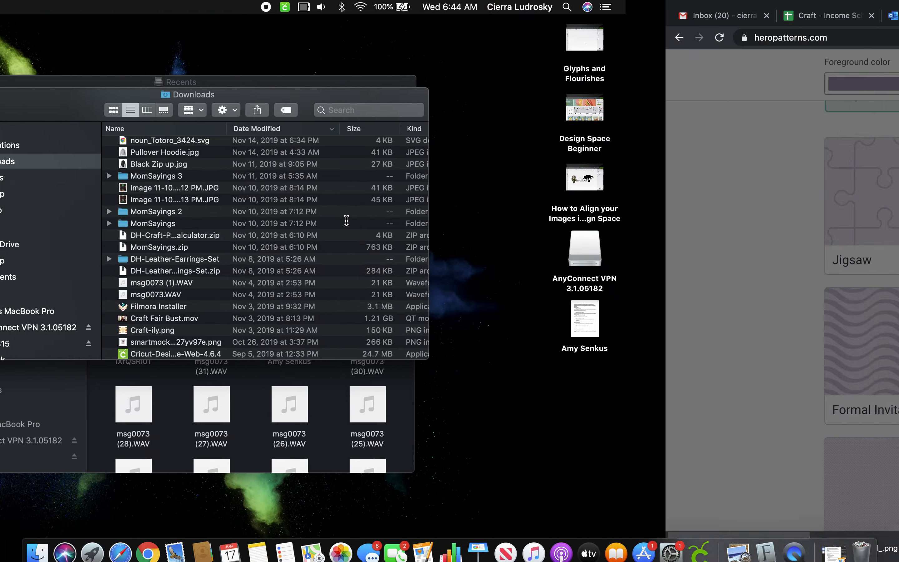
key(ctrl+Right)
key(ctrl+Right)
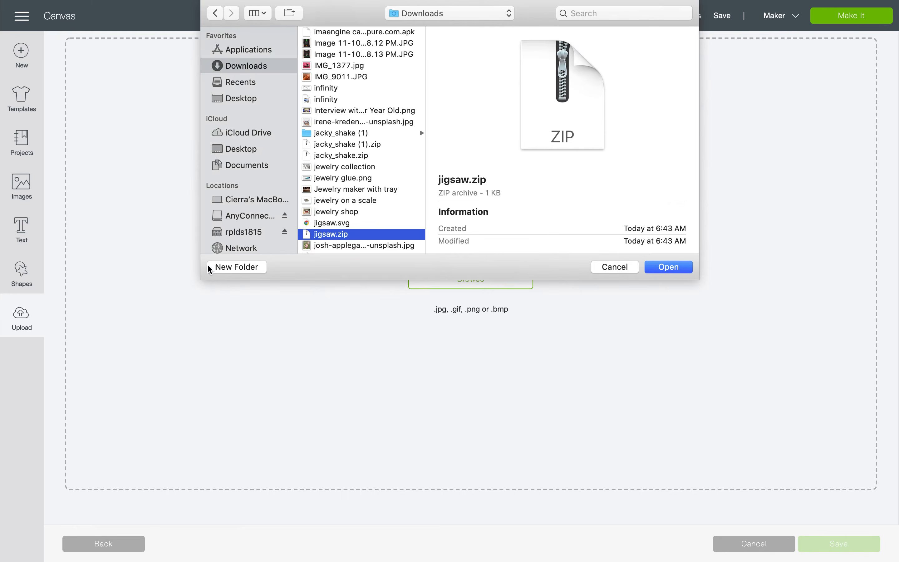
click(328, 223)
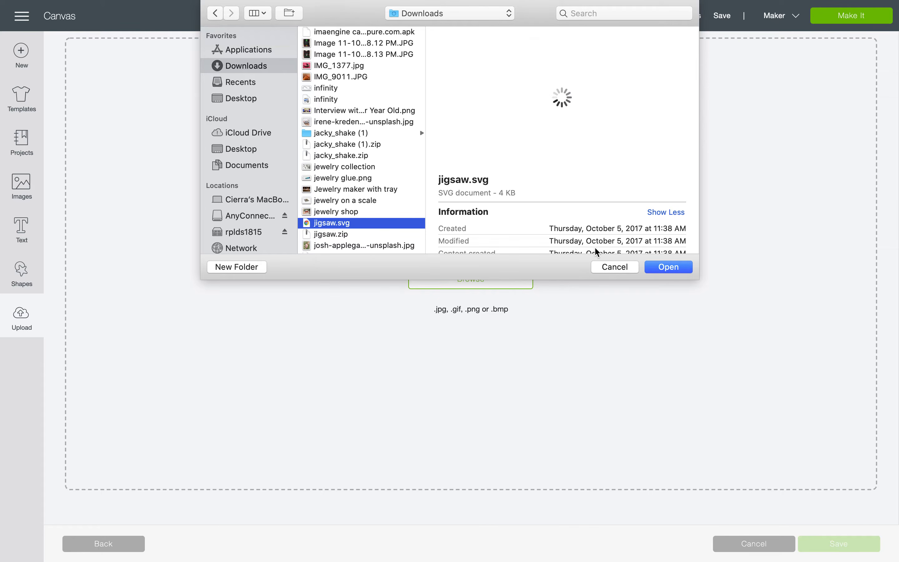
click(668, 267)
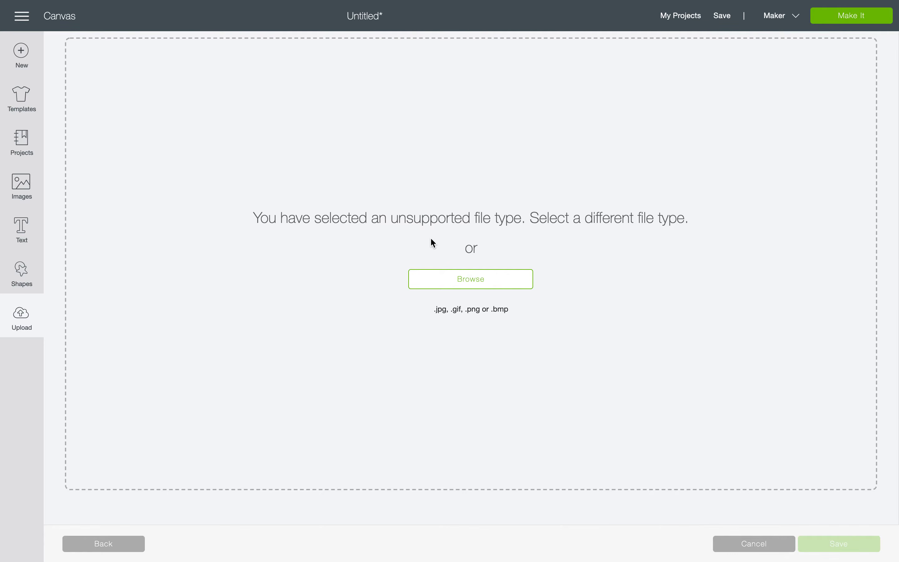
Upload the gnome image 91004231_xl.jpg from Downloads as a pattern fill and save it under its file name
click(445, 284)
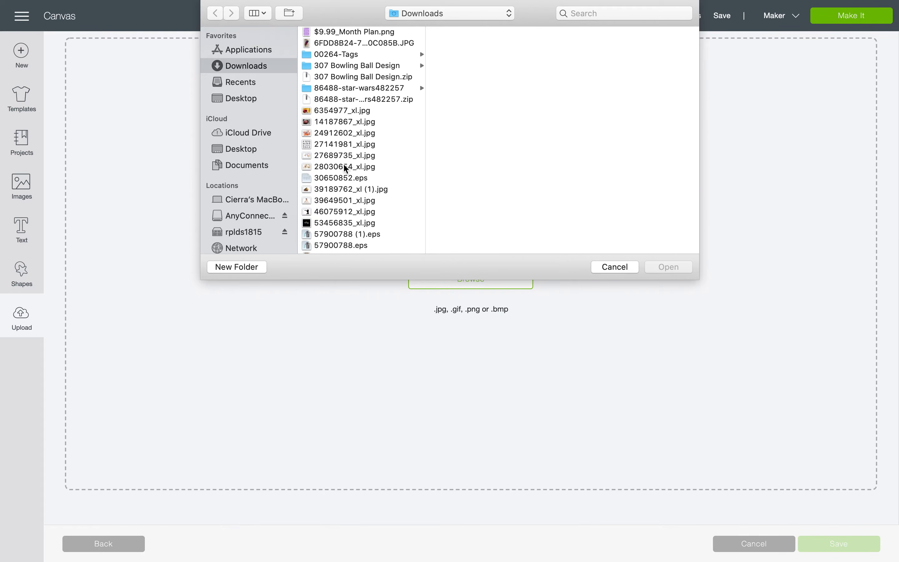
scroll(343, 164, down, 10)
scroll(343, 163, up, 2)
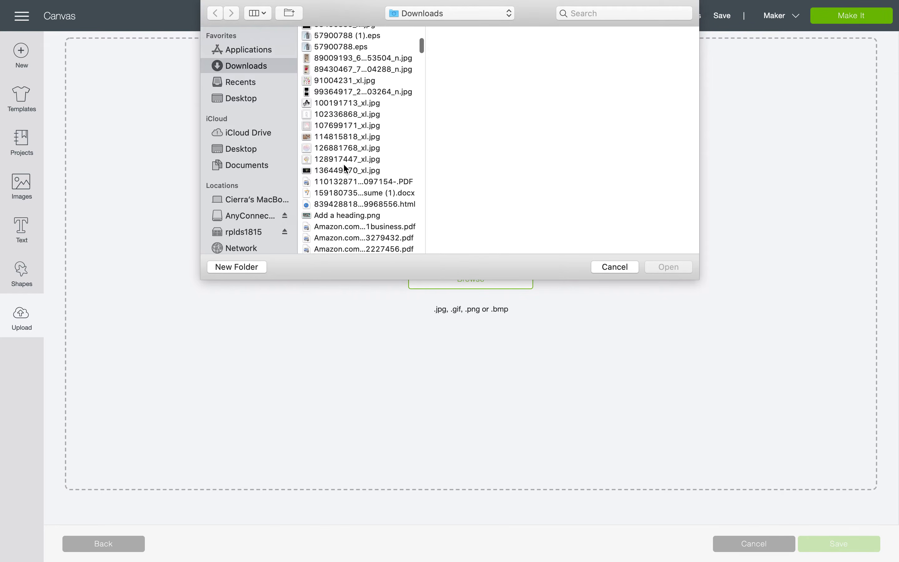
click(349, 79)
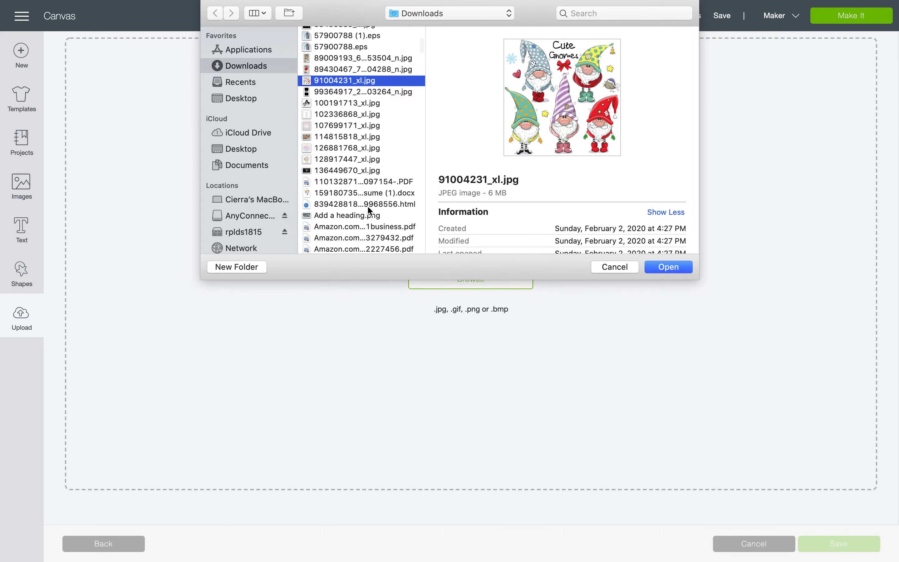
click(674, 269)
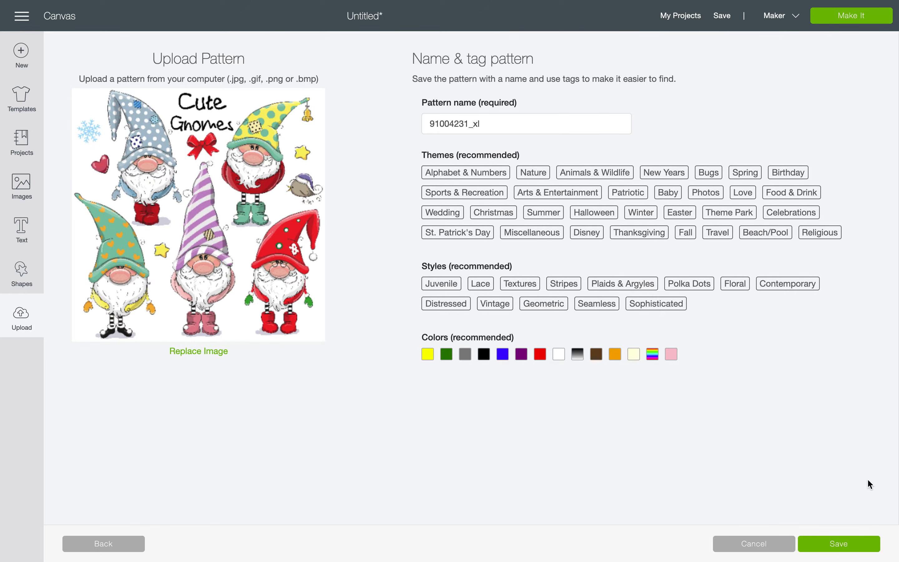
drag(512, 127, 418, 125)
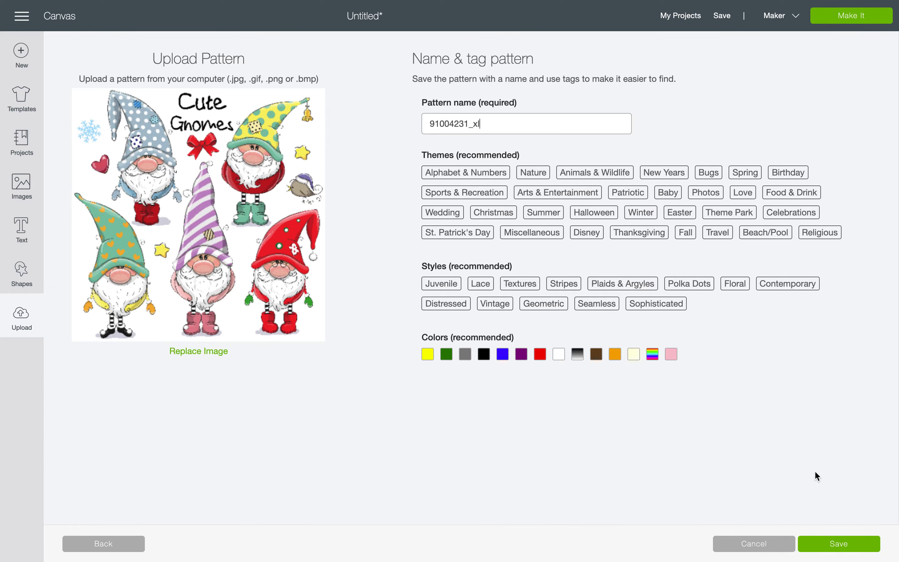
click(833, 546)
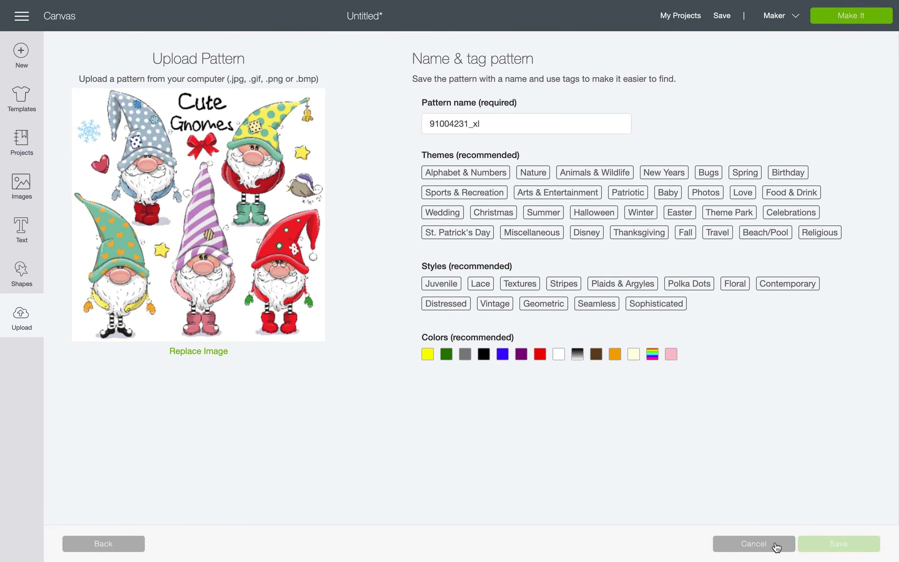
Return to the canvas and look for the uploaded gnome pattern among the heart's print patterns, filtering by the rainbow color
click(756, 544)
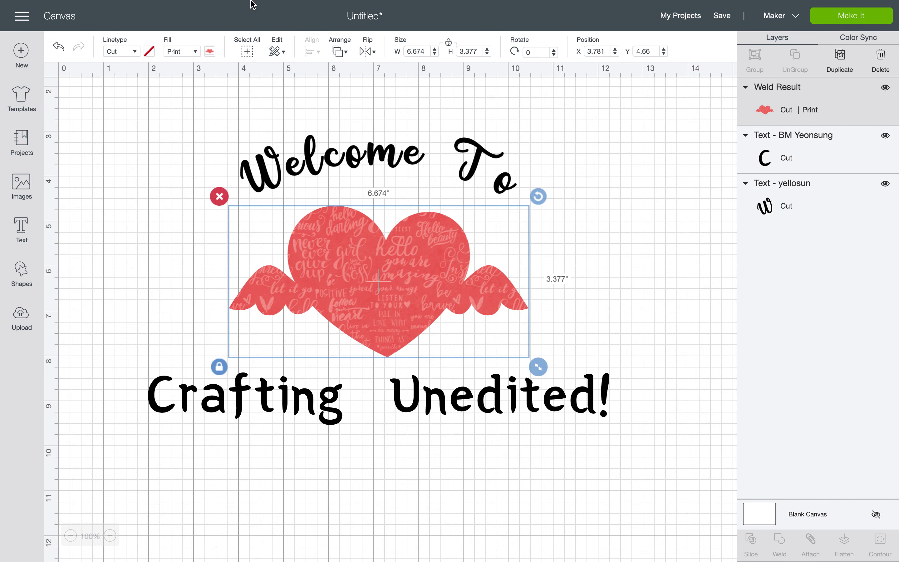
click(209, 52)
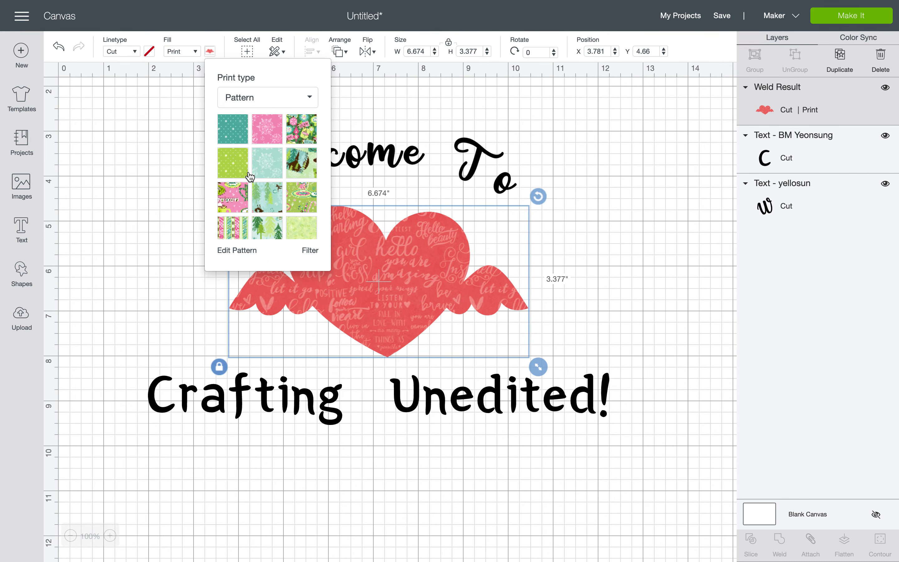
scroll(250, 176, down, 5)
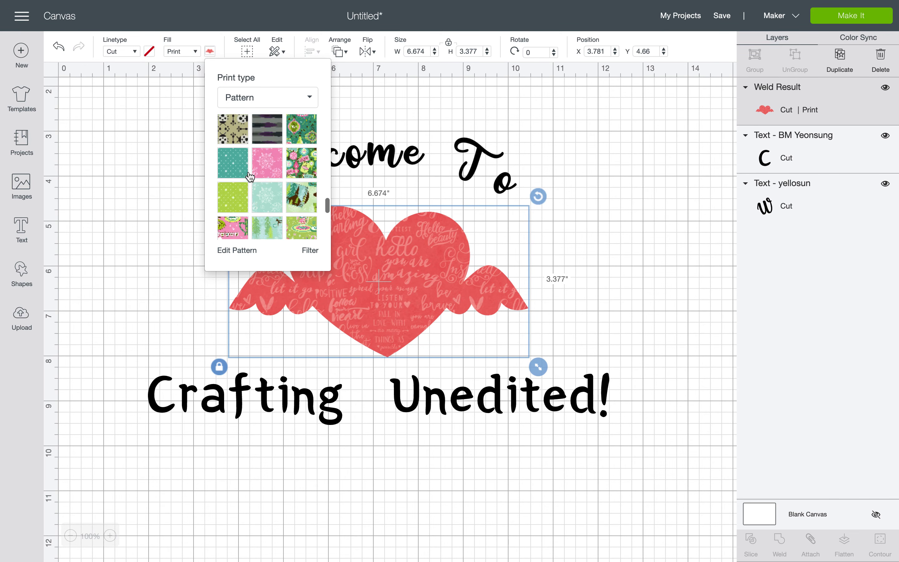
click(309, 253)
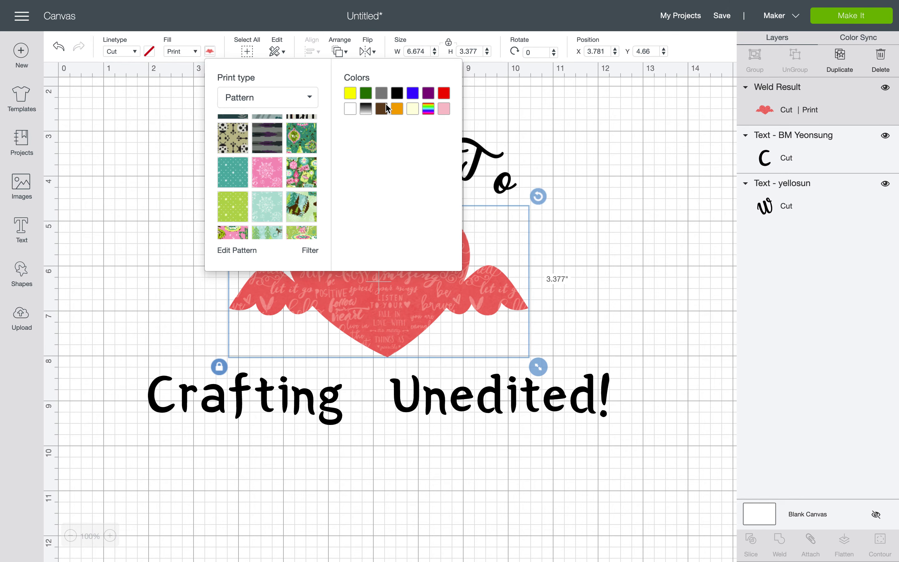
click(424, 107)
scroll(279, 188, down, 5)
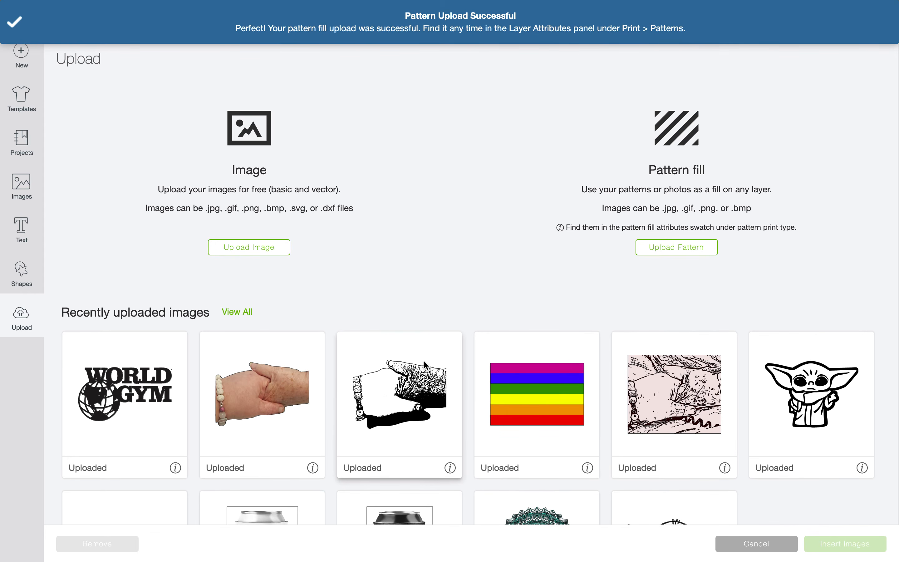
Look over the recently uploaded images and go back to the canvas without inserting any
scroll(424, 360, down, 3)
scroll(425, 358, up, 3)
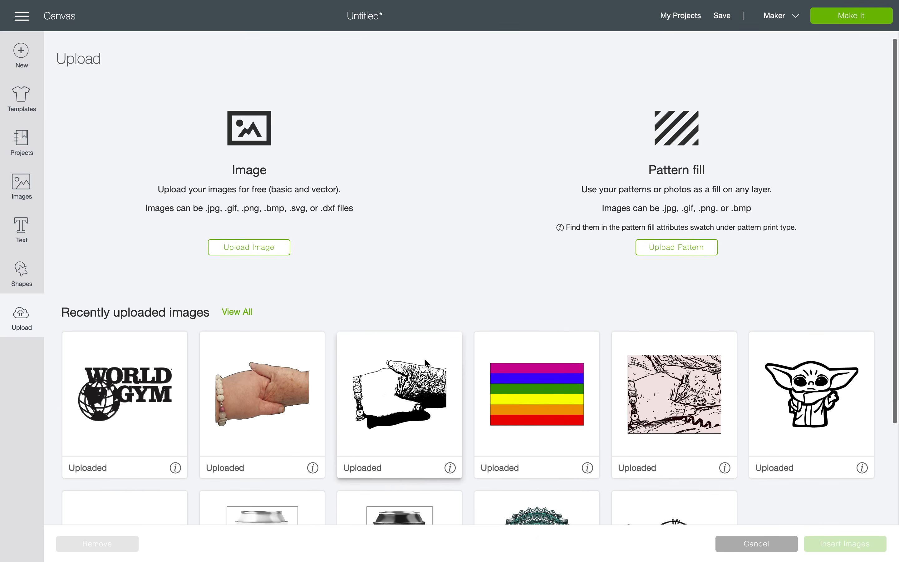
click(564, 378)
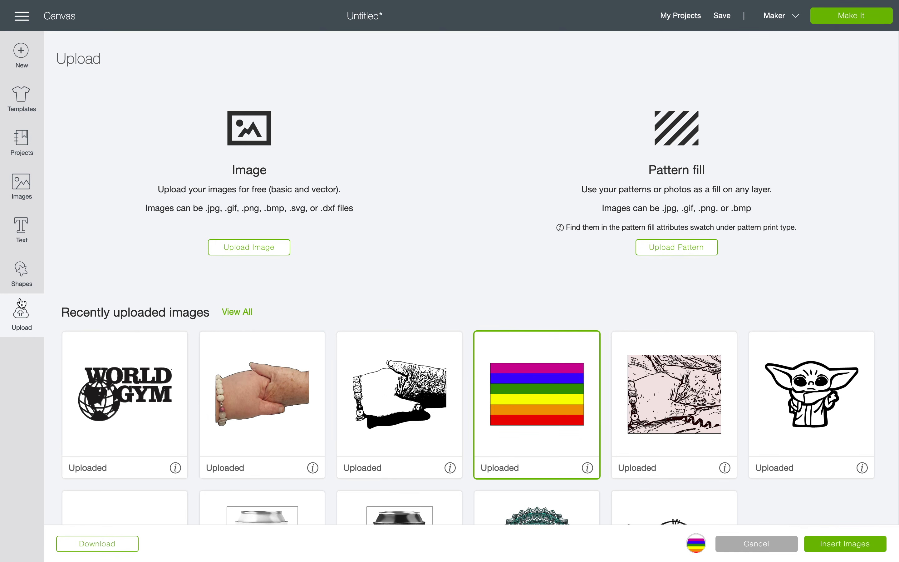
click(60, 15)
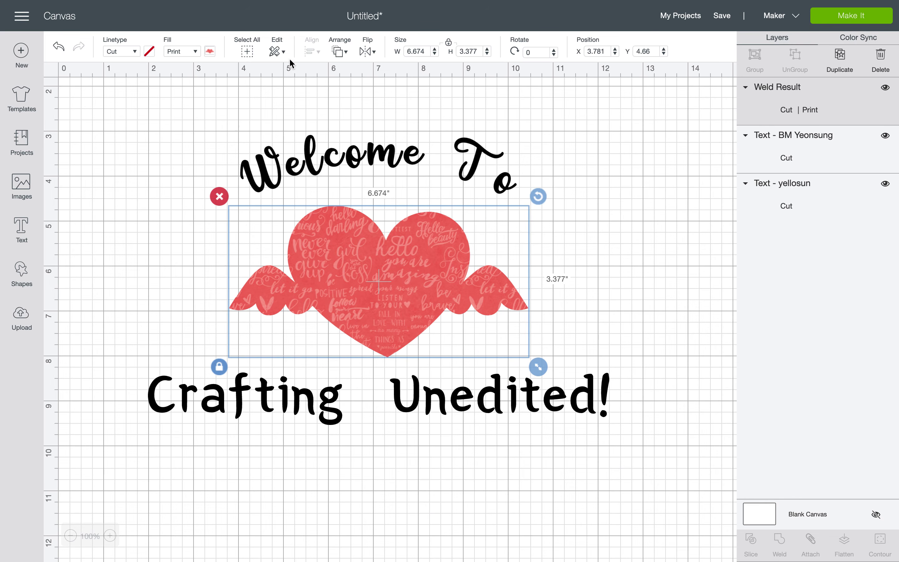
Fill the welded winged heart with the uploaded gnome pattern from the print pattern choices
click(182, 184)
click(379, 283)
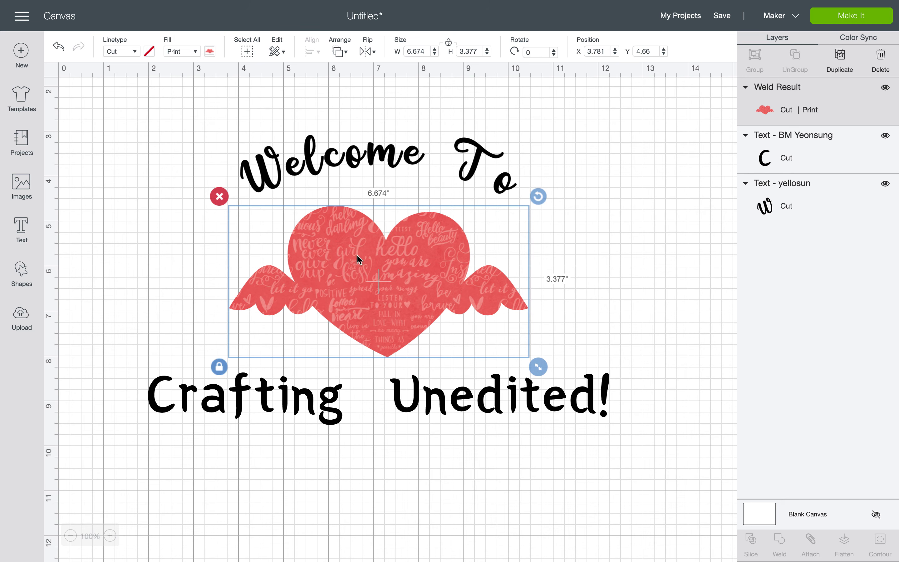
click(209, 51)
click(311, 251)
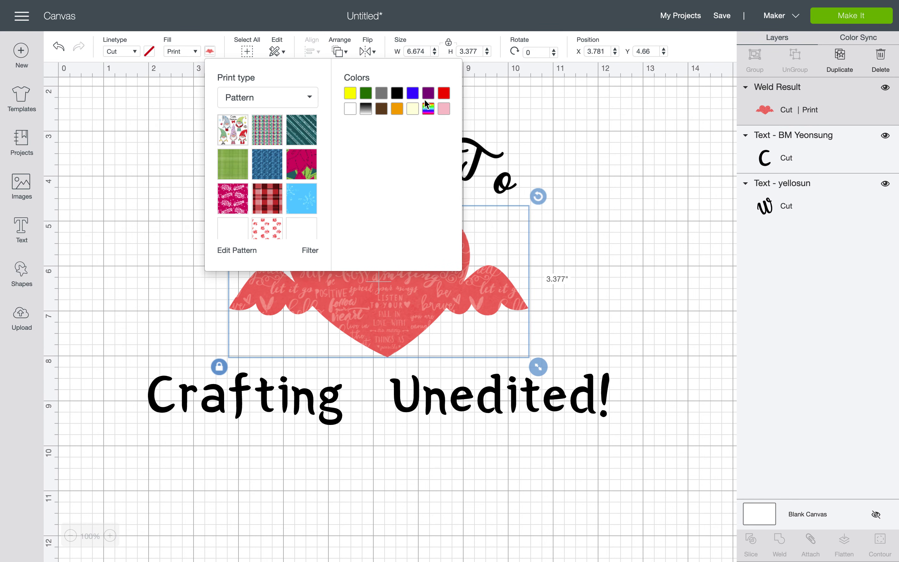
scroll(283, 160, down, 5)
scroll(282, 158, up, 5)
click(232, 130)
click(141, 187)
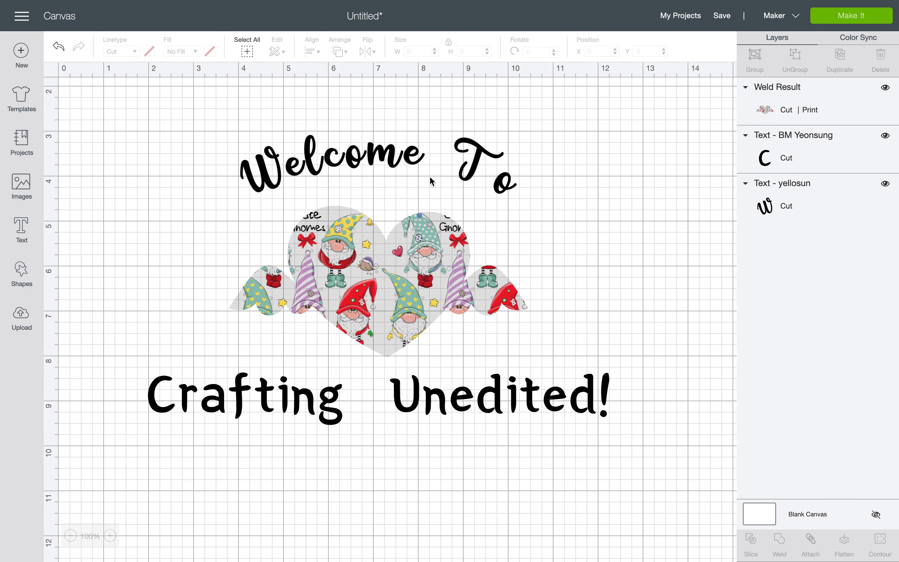
Move the gnome-filled heart slightly to about X 3.823, Y 4.715 and deselect it
click(374, 288)
drag(373, 289, 375, 292)
click(619, 275)
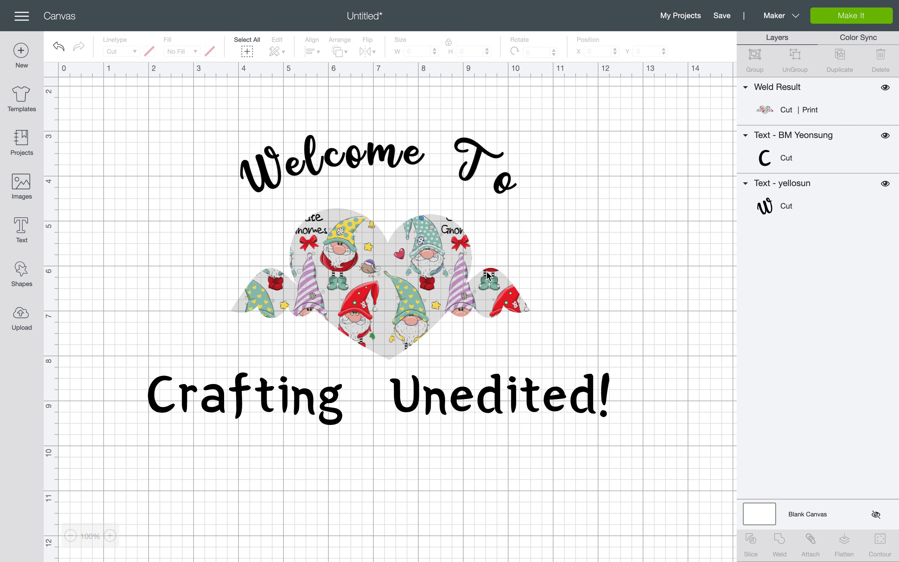
View the winged heart's print pattern choices again, then close them and deselect the heart
click(440, 246)
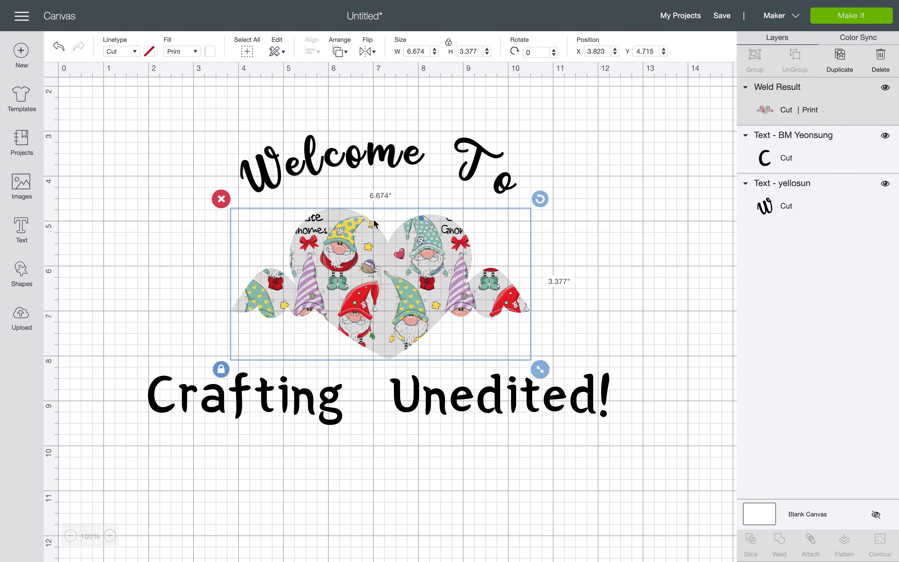
click(209, 51)
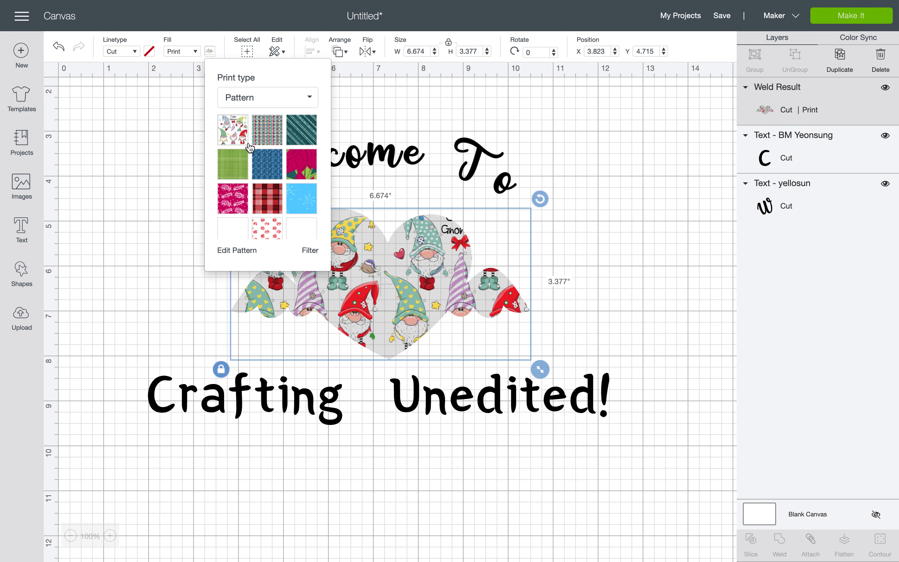
click(606, 137)
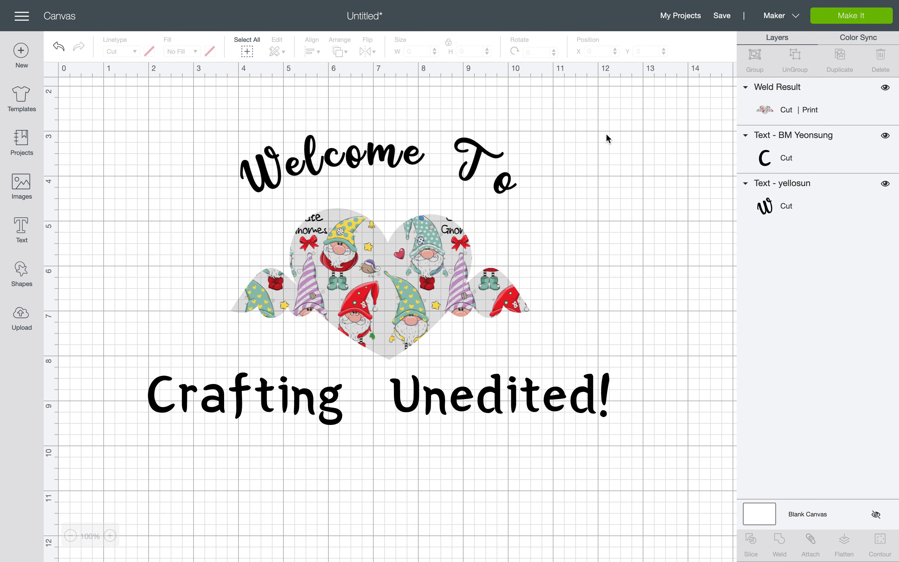